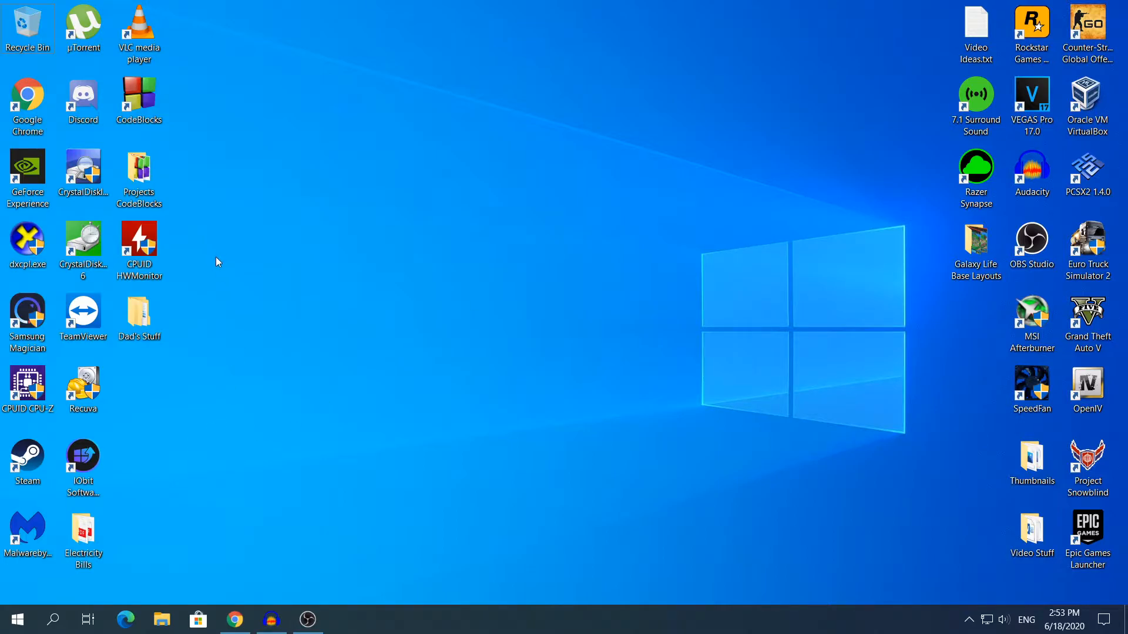
Search Windows for "event" and open Event Viewer.
{"action": "left_click", "coordinate": [63, 624]}
{"action": "type", "text": "e"}
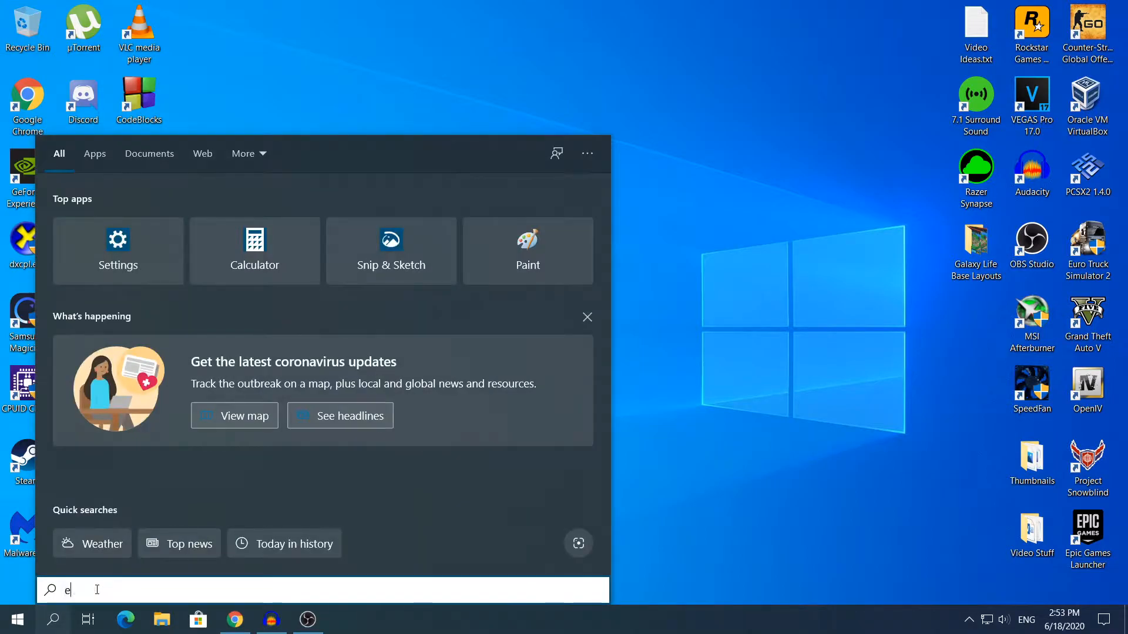
{"action": "type", "text": "vent"}
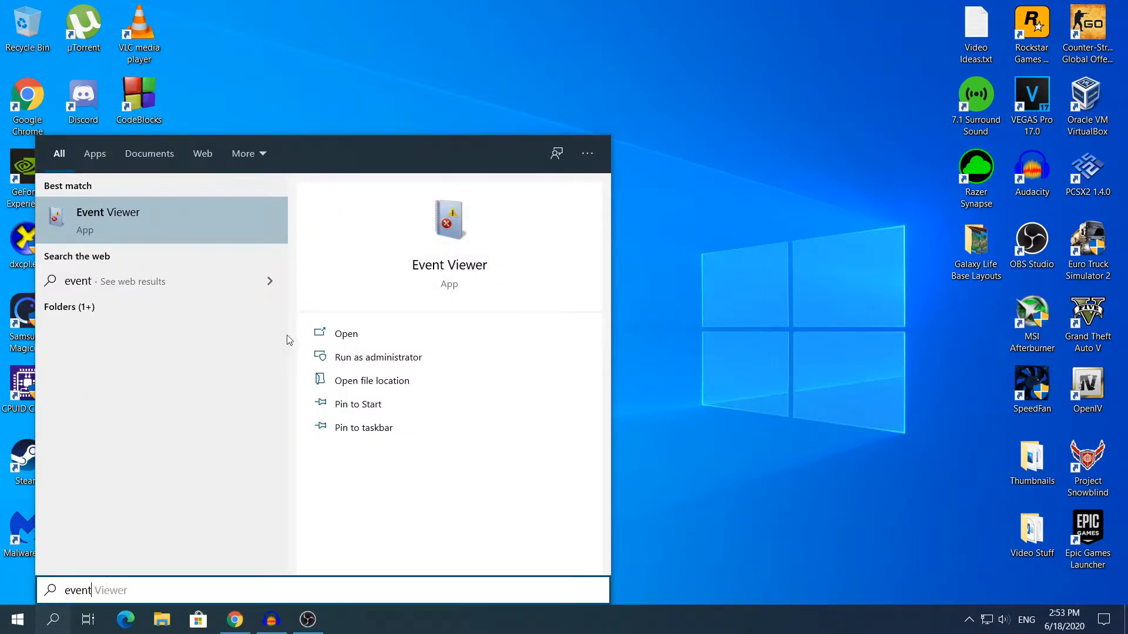
{"action": "left_click", "coordinate": [199, 224]}
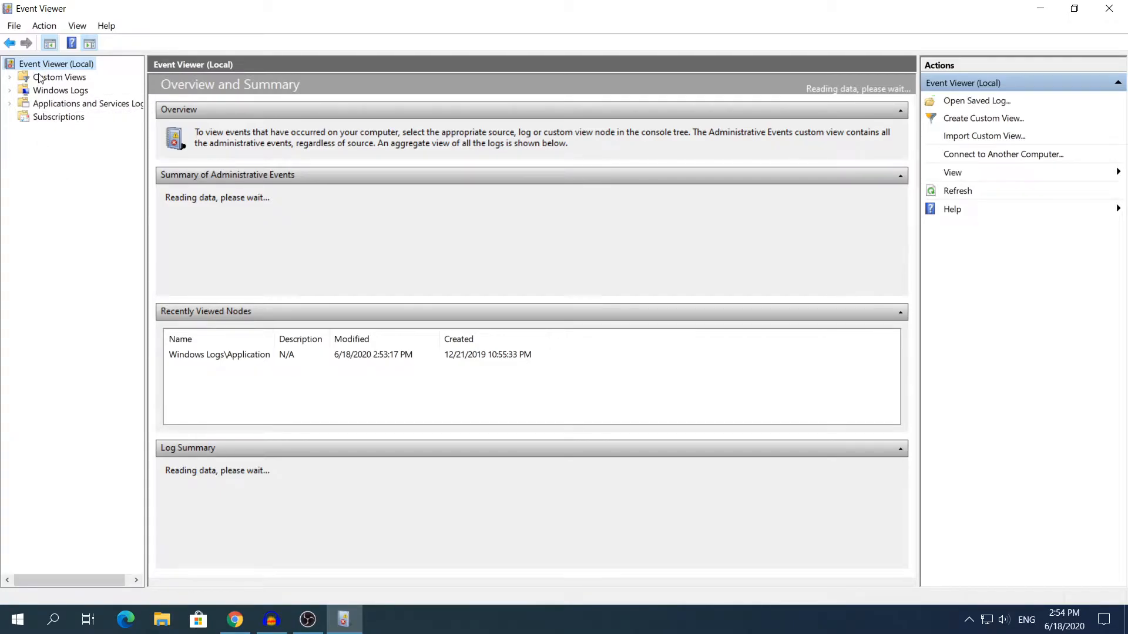
Expand Windows Logs and display the Application log.
{"action": "left_click", "coordinate": [25, 91]}
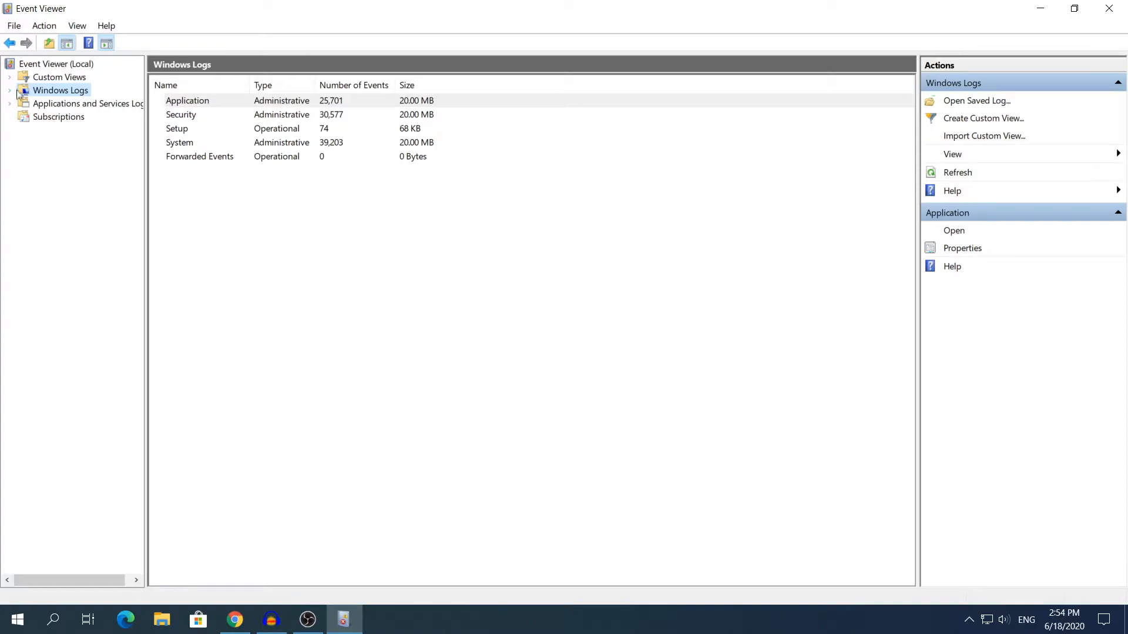
{"action": "double_click", "coordinate": [17, 93]}
{"action": "left_click", "coordinate": [48, 107]}
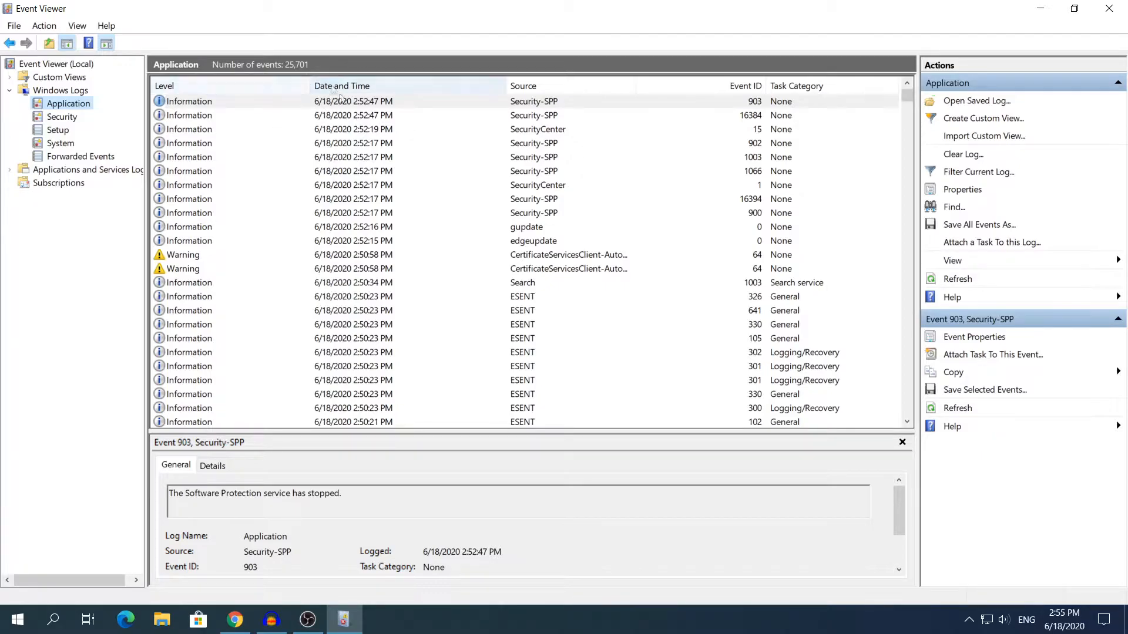
Find the ESENT error with event ID 455 logged 6/13/2020 9:57:52 PM in the Application log and open its properties.
{"action": "scroll", "coordinate": [683, 166], "scroll_direction": "down", "scroll_amount": 10}
{"action": "scroll", "coordinate": [683, 166], "scroll_direction": "down", "scroll_amount": 20}
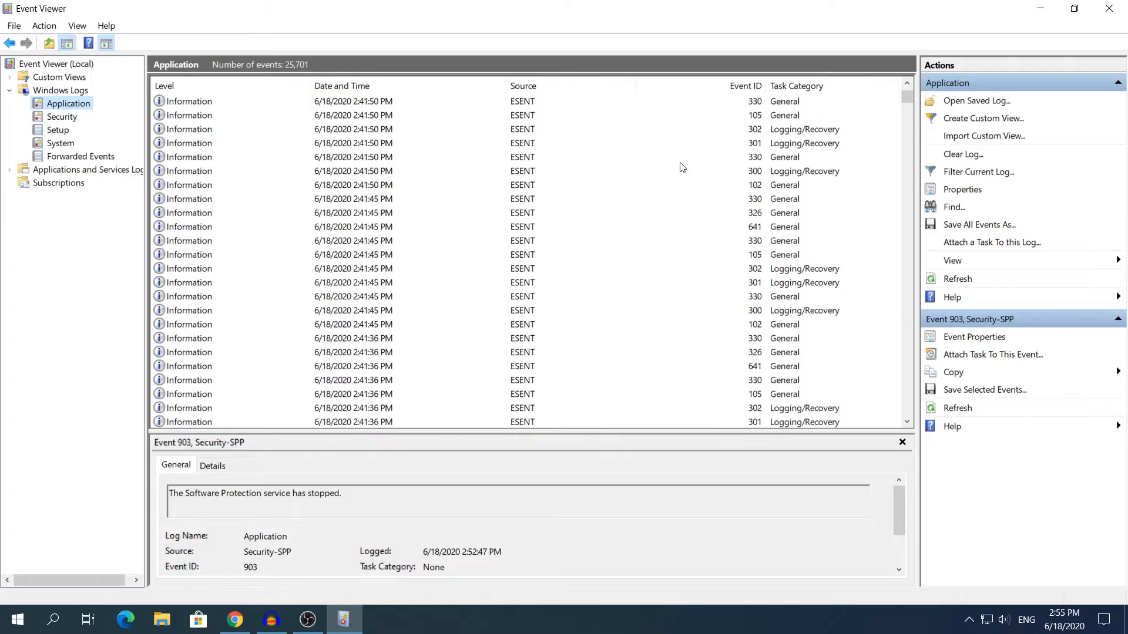
{"action": "scroll", "coordinate": [678, 175], "scroll_direction": "down", "scroll_amount": 20}
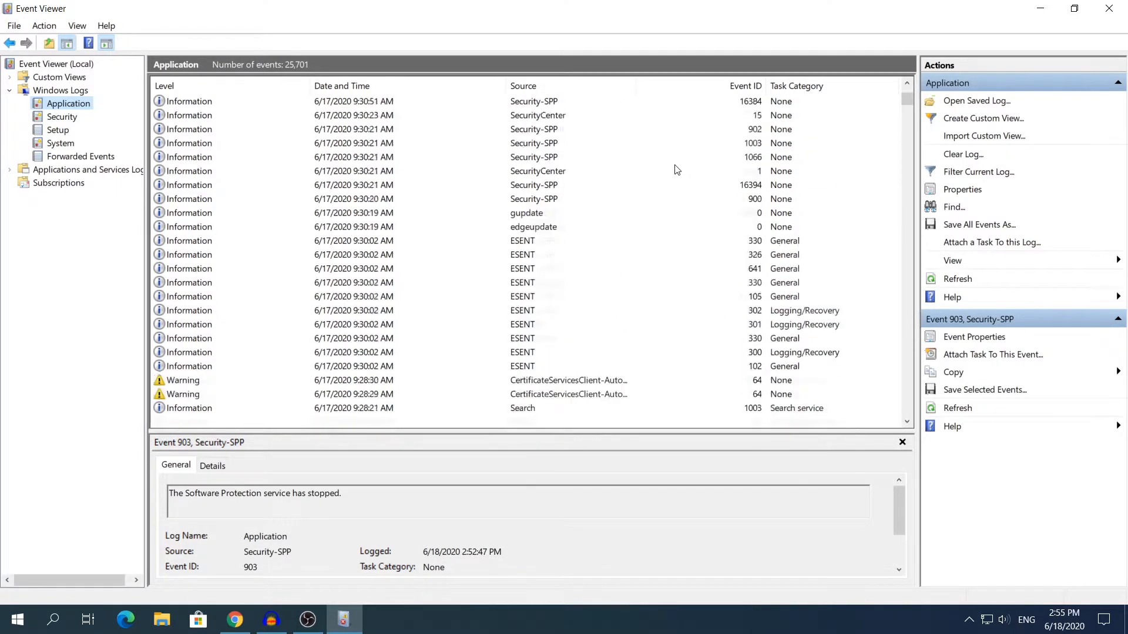
{"action": "scroll", "coordinate": [680, 118], "scroll_direction": "down", "scroll_amount": 20}
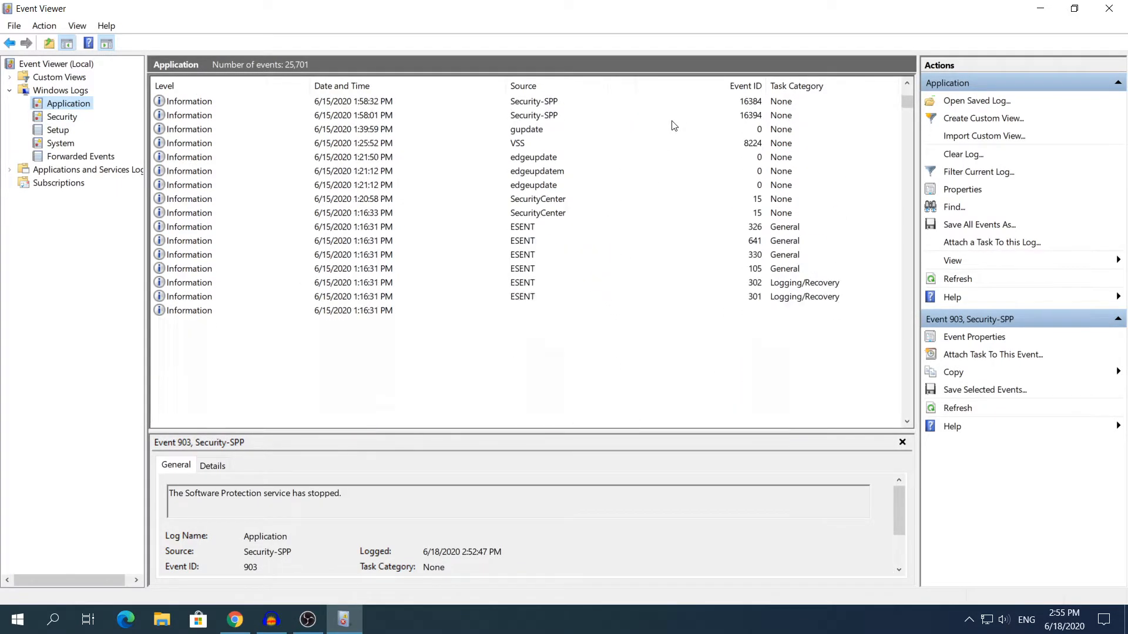
{"action": "scroll", "coordinate": [703, 106], "scroll_direction": "down", "scroll_amount": 6}
{"action": "left_click", "coordinate": [480, 254]}
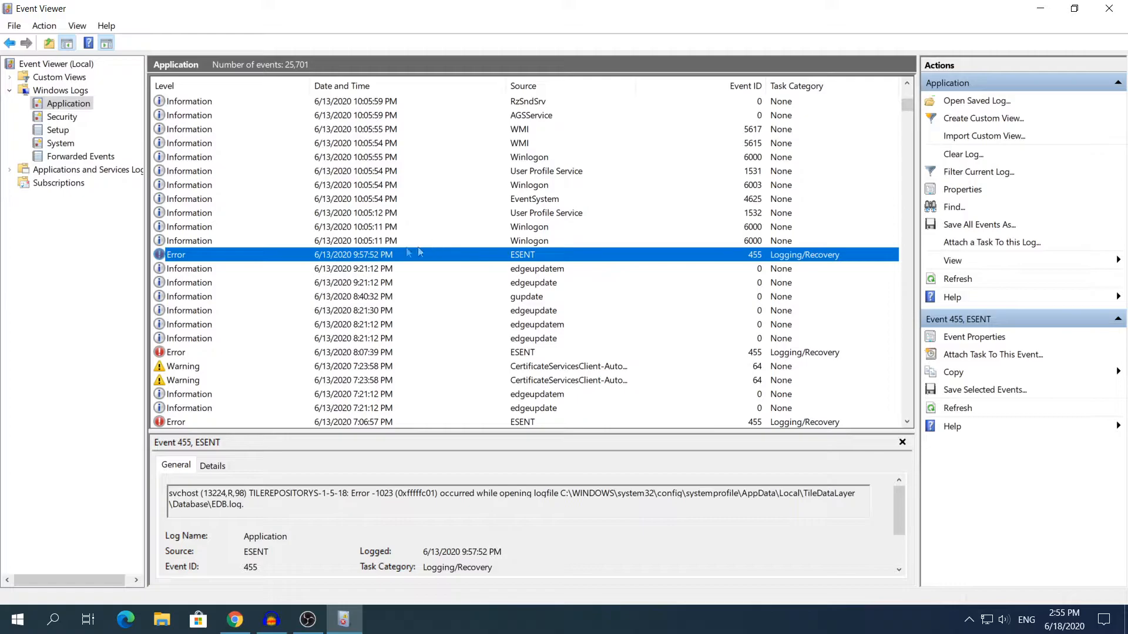
{"action": "double_click", "coordinate": [281, 257]}
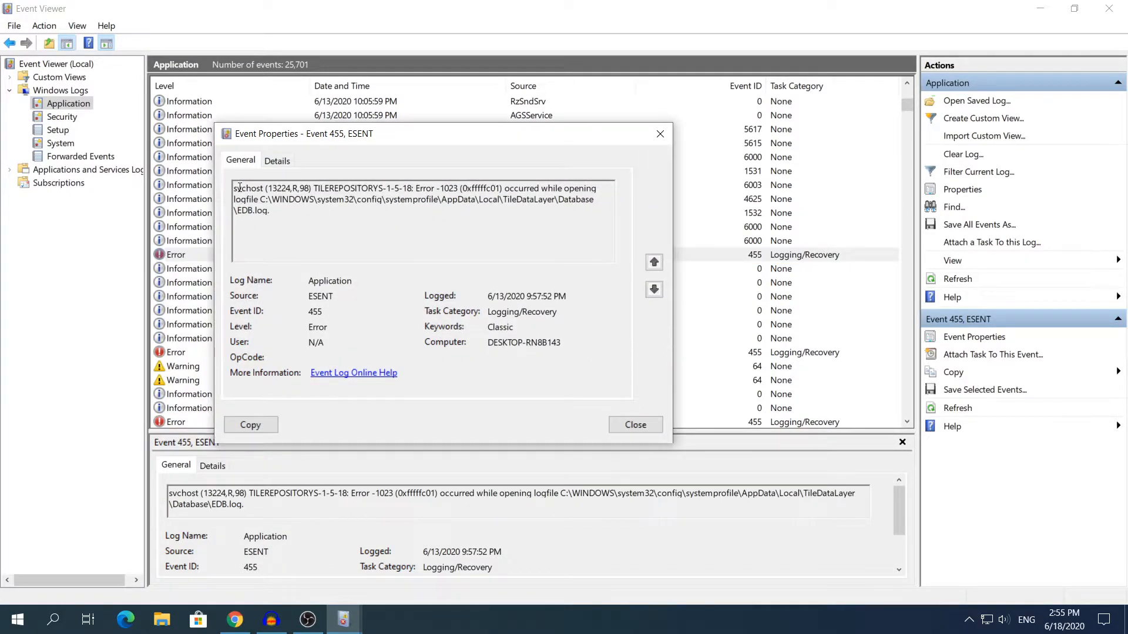
Examine the event's error description and the log file path it names, and close its properties.
{"action": "left_click", "coordinate": [234, 188]}
{"action": "left_click", "coordinate": [440, 188]}
{"action": "left_click_drag", "start_coordinate": [503, 189], "coordinate": [266, 199]}
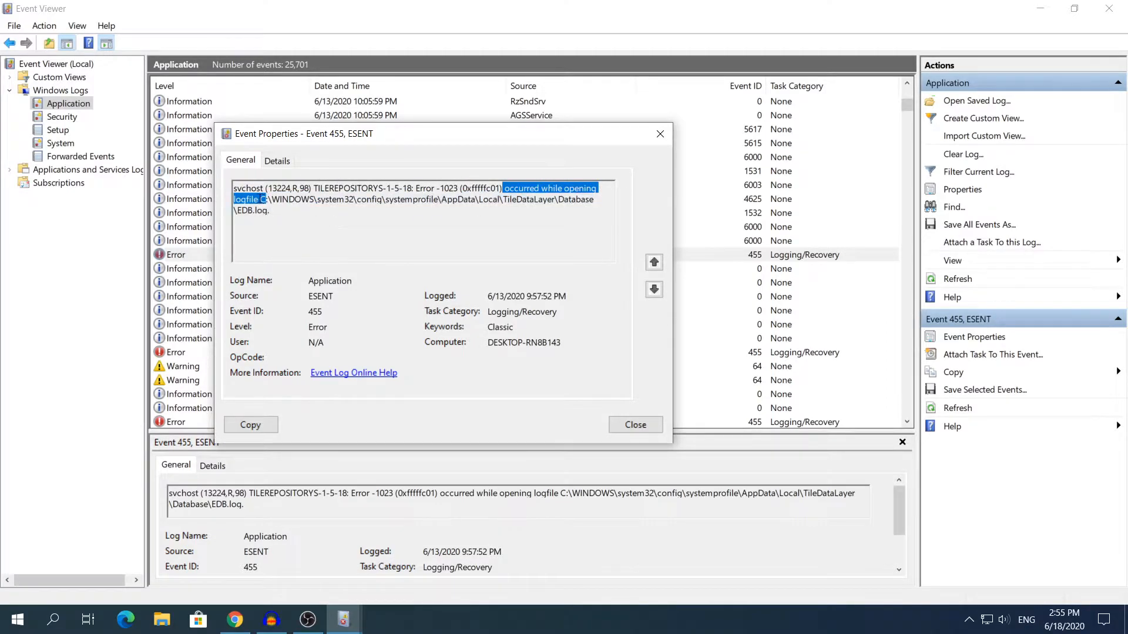
{"action": "key", "text": "ctrl+a"}
{"action": "left_click", "coordinate": [280, 217]}
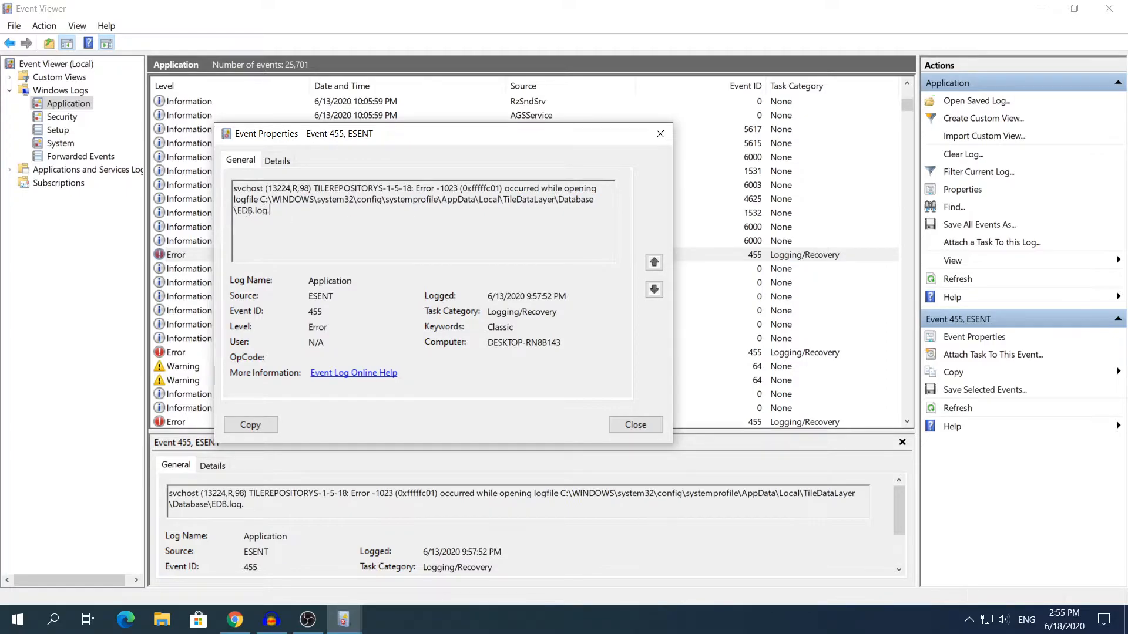
{"action": "left_click_drag", "start_coordinate": [503, 200], "coordinate": [594, 200]}
{"action": "left_click", "coordinate": [550, 222]}
{"action": "left_click", "coordinate": [634, 424]}
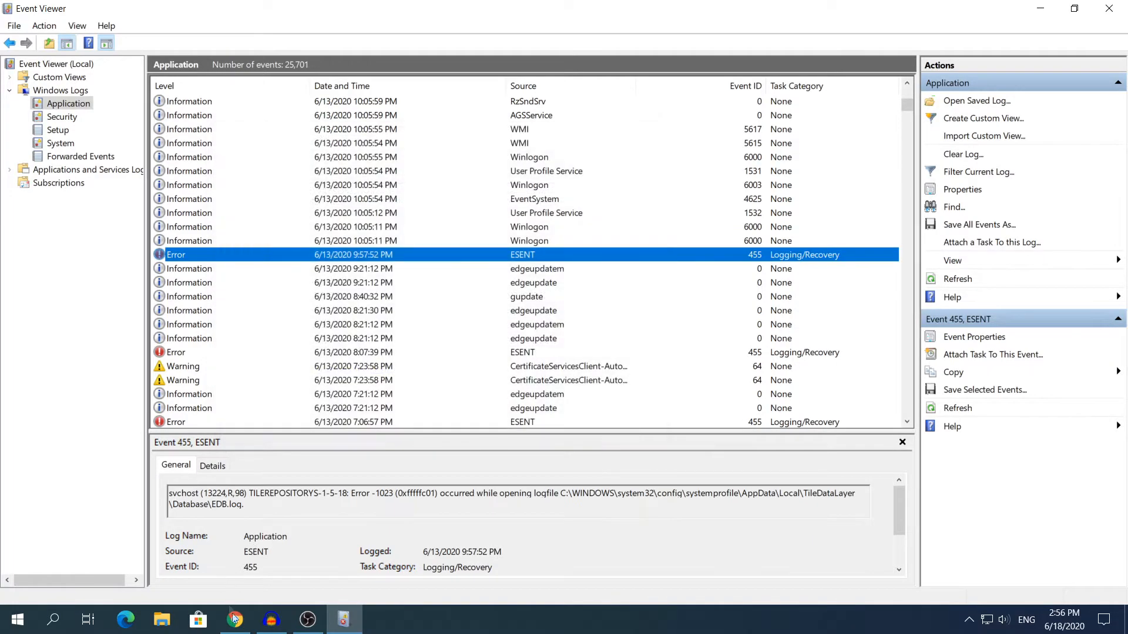
Switch to Chrome and examine the error name and description in the "HOWTO fix Event 455 ESENT" article.
{"action": "left_click", "coordinate": [230, 614]}
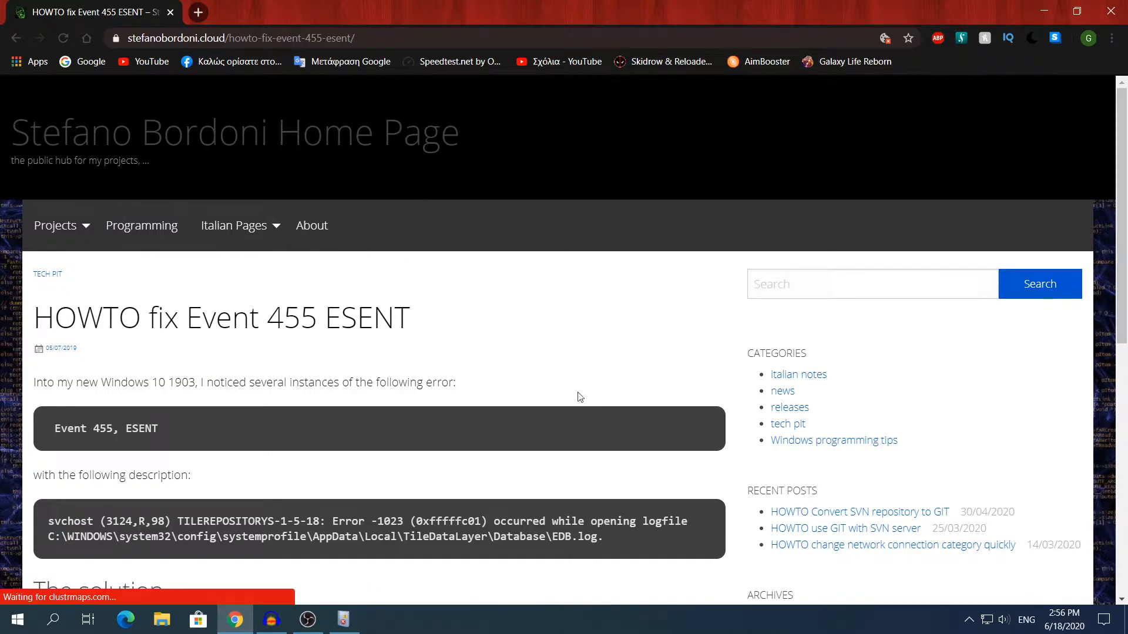
{"action": "scroll", "coordinate": [532, 398], "scroll_direction": "down", "scroll_amount": 5}
{"action": "scroll", "coordinate": [71, 211], "scroll_direction": "up", "scroll_amount": 2}
{"action": "left_click_drag", "start_coordinate": [54, 225], "coordinate": [196, 240]}
{"action": "left_click", "coordinate": [96, 240]}
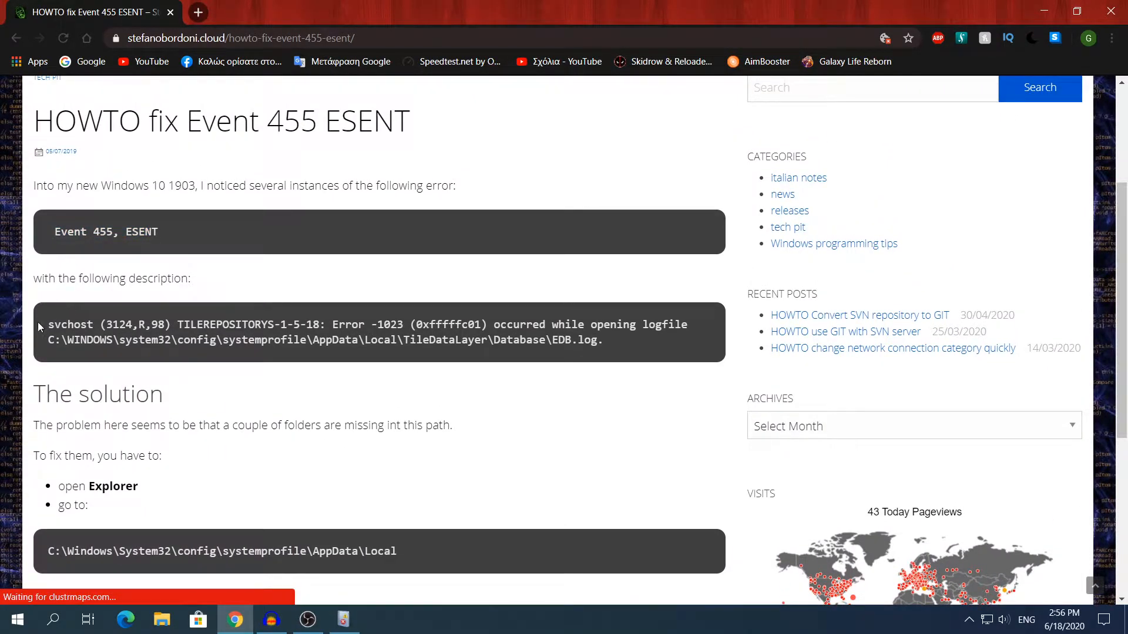
{"action": "left_click_drag", "start_coordinate": [37, 322], "coordinate": [611, 344]}
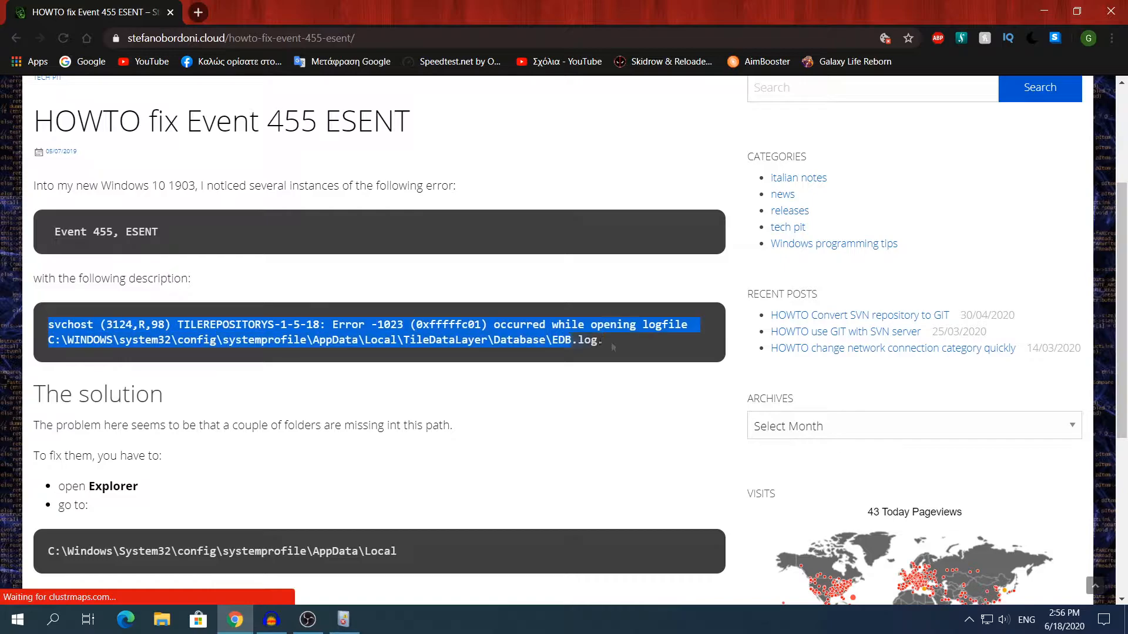
{"action": "left_click", "coordinate": [47, 329]}
{"action": "left_click_drag", "start_coordinate": [107, 325], "coordinate": [171, 325]}
{"action": "left_click", "coordinate": [200, 308]}
Read the article's solution section and highlight the path C:\Windows\System32\config\systemprofile\AppData\Local.
{"action": "scroll", "coordinate": [212, 293], "scroll_direction": "down", "scroll_amount": 3}
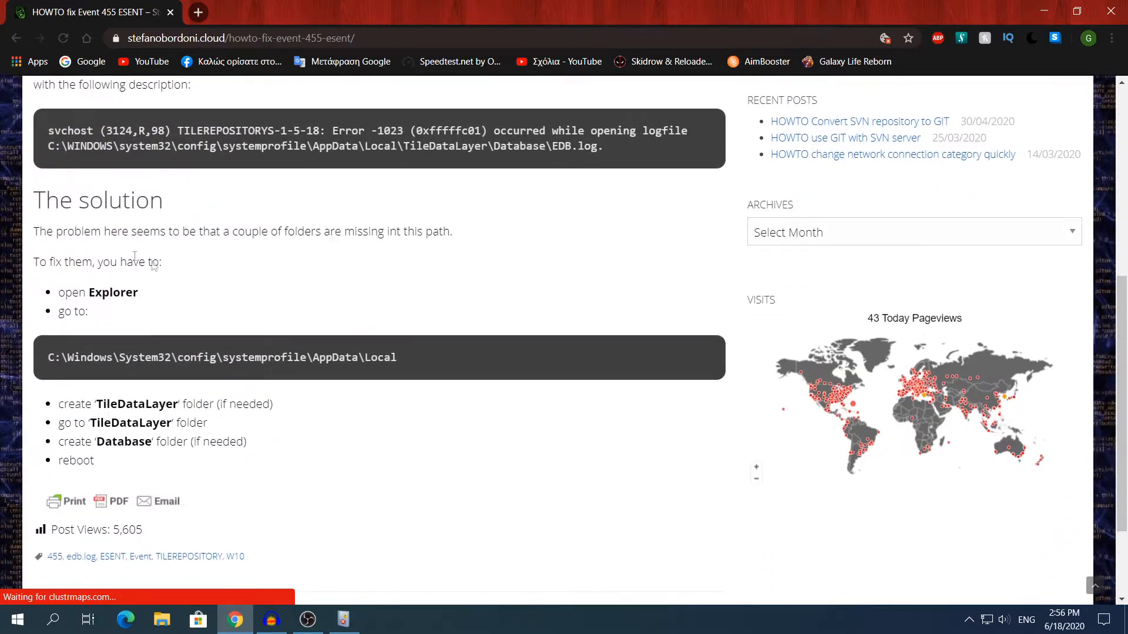
{"action": "left_click_drag", "start_coordinate": [32, 197], "coordinate": [209, 201]}
{"action": "left_click", "coordinate": [209, 201]}
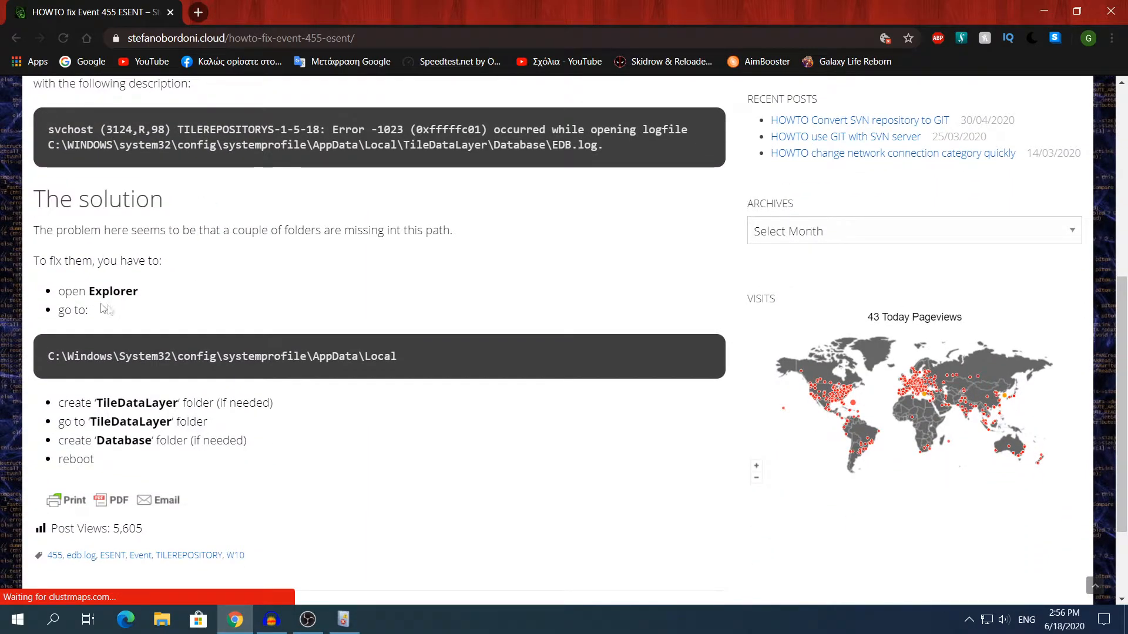
{"action": "left_click_drag", "start_coordinate": [55, 293], "coordinate": [148, 295]}
{"action": "left_click", "coordinate": [154, 353]}
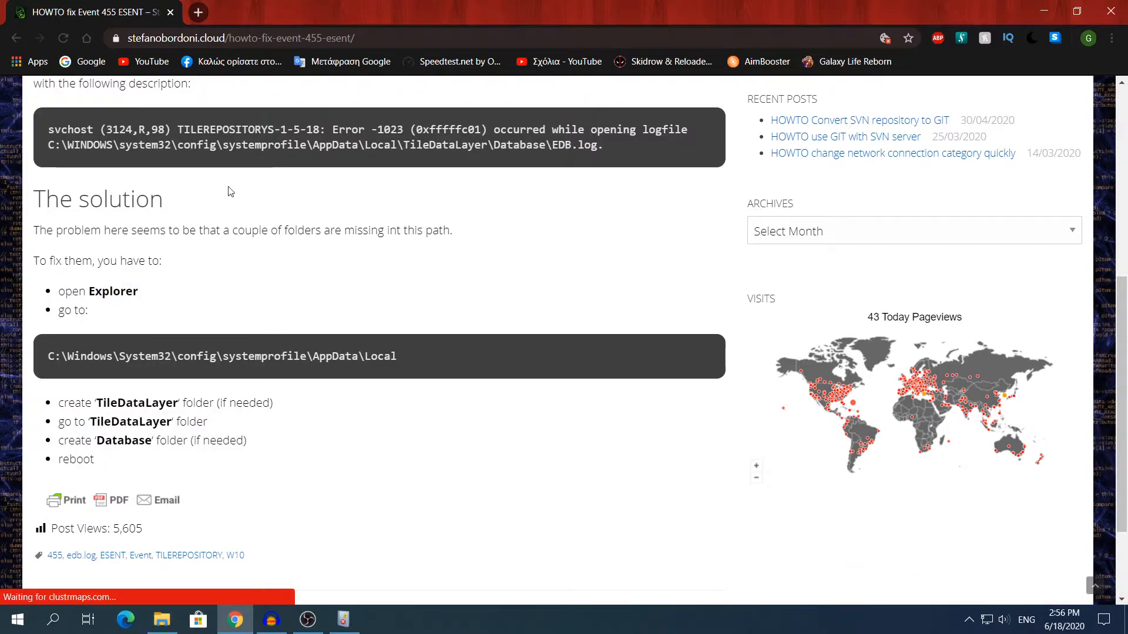
{"action": "left_click_drag", "start_coordinate": [47, 356], "coordinate": [411, 360]}
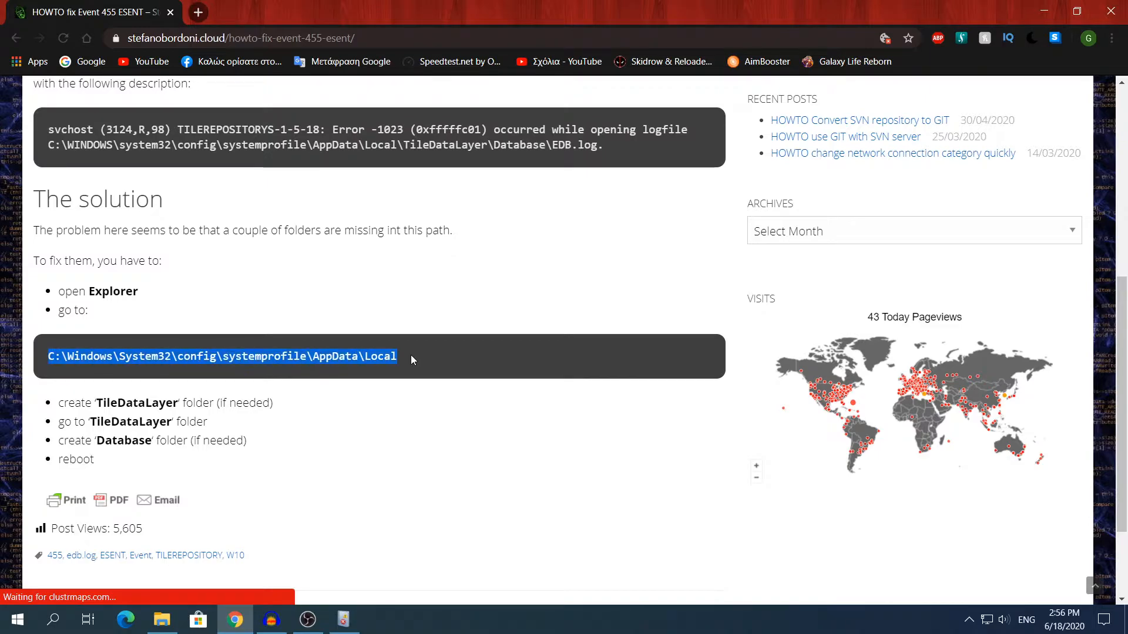
Switch to File Explorer and go to C:\Windows\System32\config\systemprofile\AppData\Local.
{"action": "left_click", "coordinate": [162, 619]}
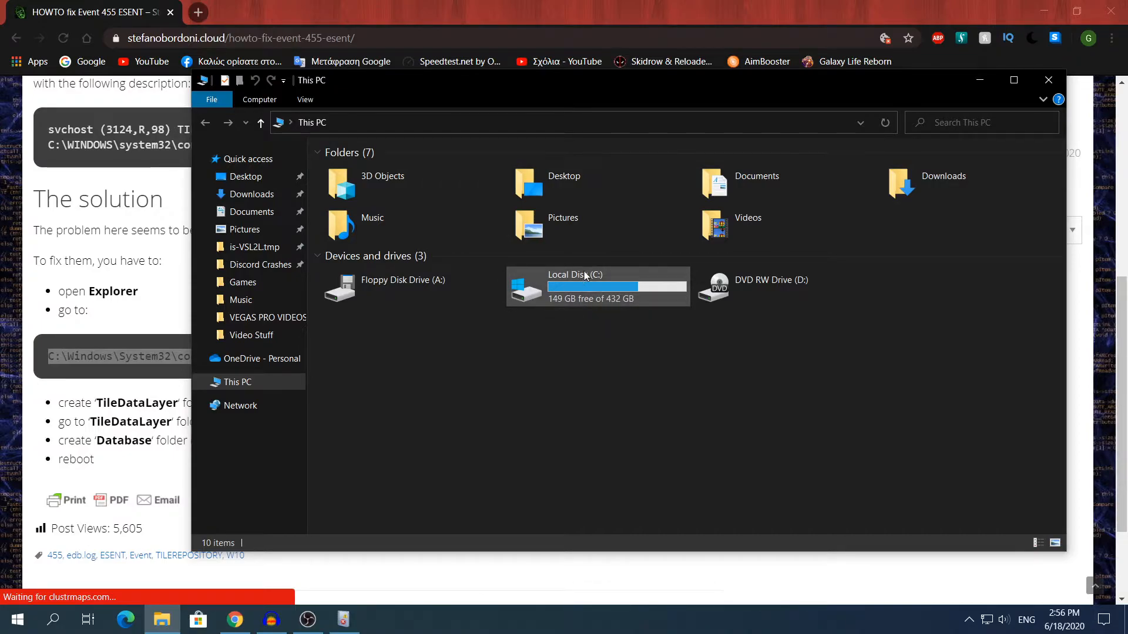
{"action": "double_click", "coordinate": [539, 268]}
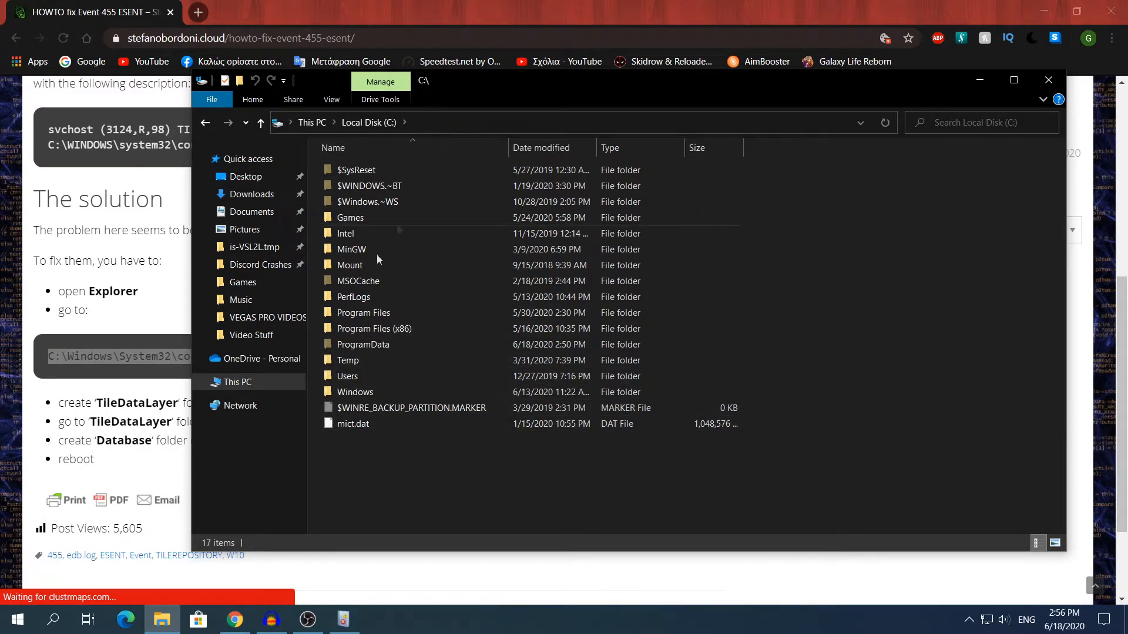
{"action": "double_click", "coordinate": [352, 392]}
{"action": "scroll", "coordinate": [405, 259], "scroll_direction": "down", "scroll_amount": 15}
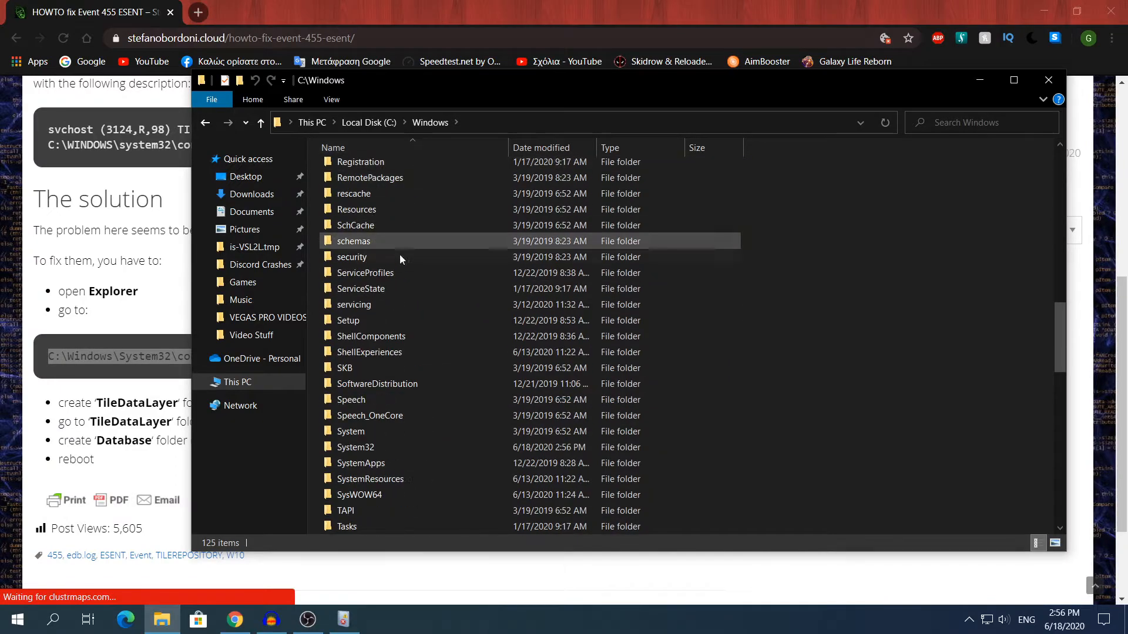
{"action": "double_click", "coordinate": [345, 446]}
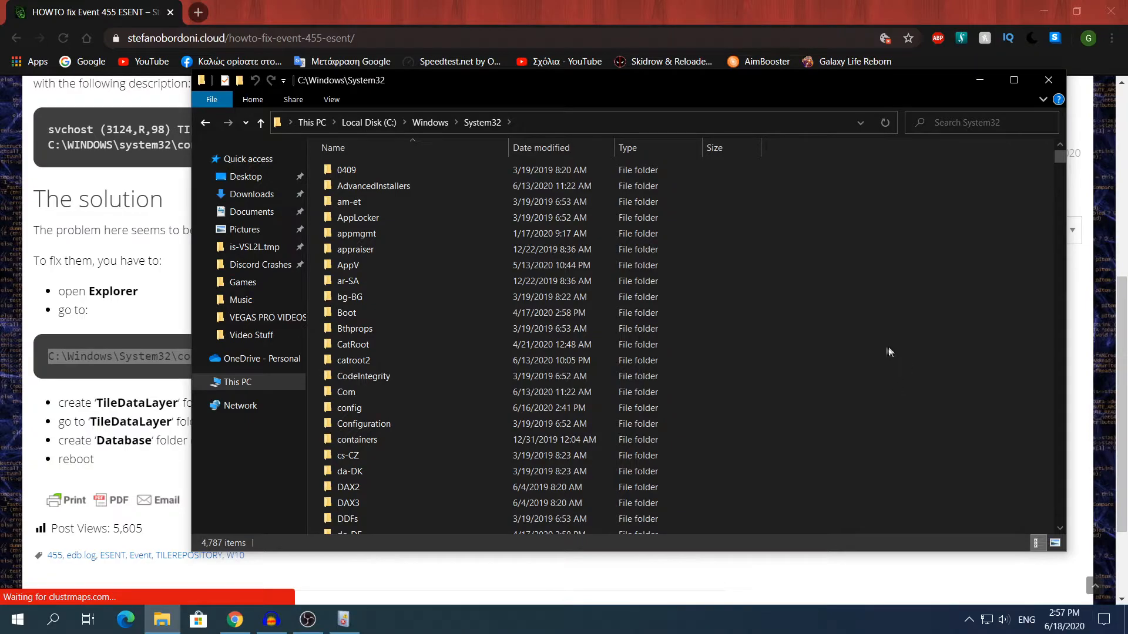
{"action": "double_click", "coordinate": [380, 404]}
{"action": "double_click", "coordinate": [346, 218]}
{"action": "double_click", "coordinate": [383, 168]}
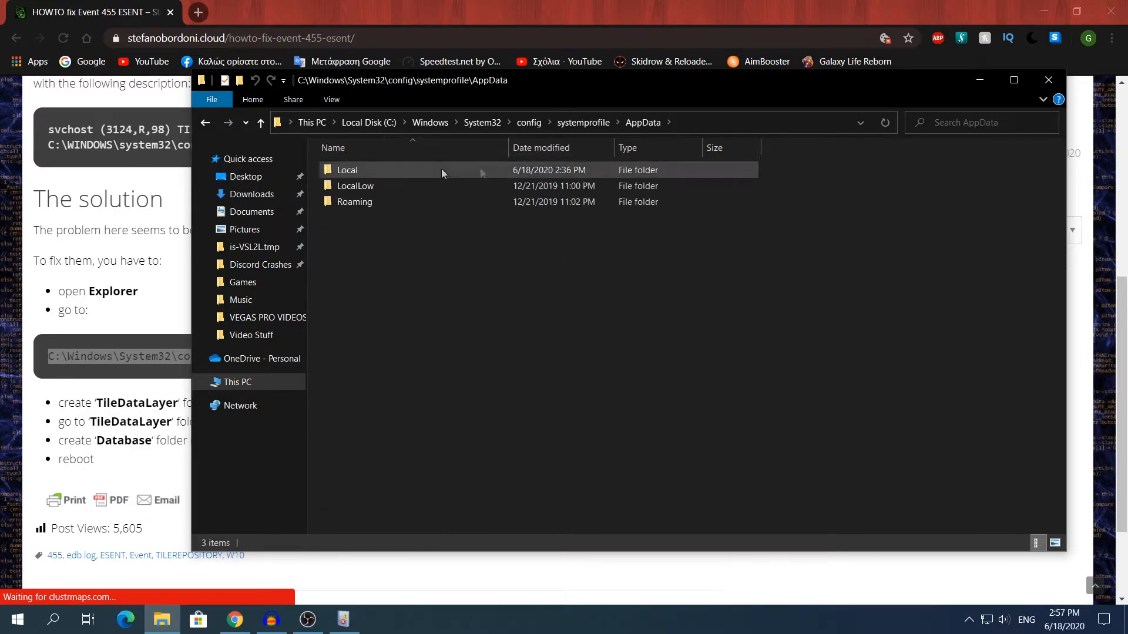
{"action": "double_click", "coordinate": [347, 170]}
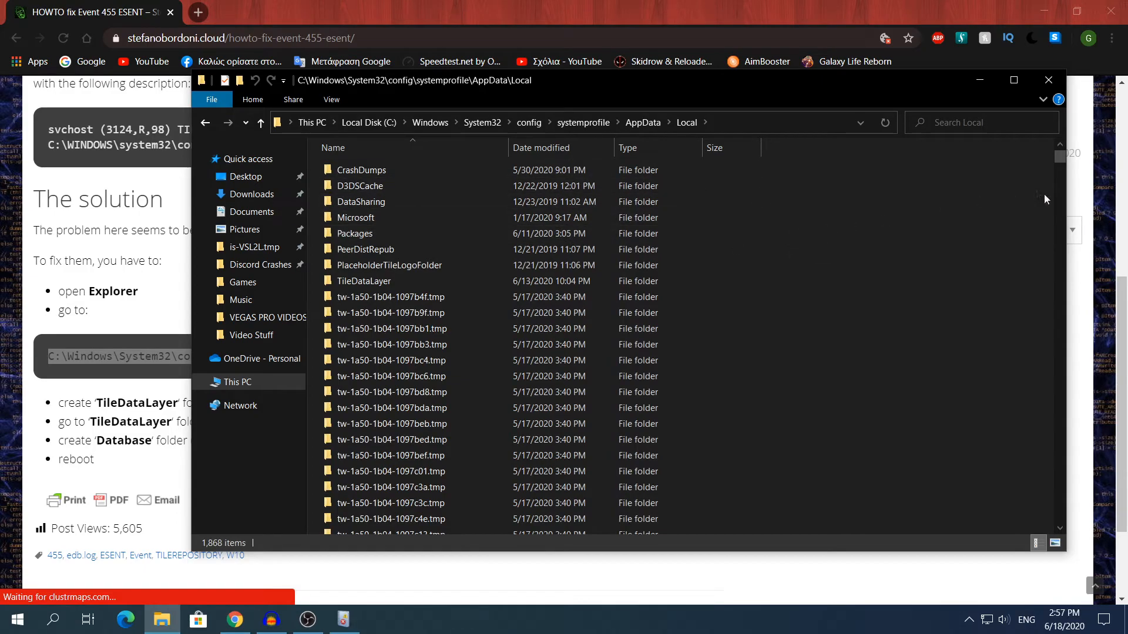
Look over the Local folder's contents and read the article's instruction about creating the TileDataLayer folder.
{"action": "left_click_drag", "start_coordinate": [1059, 157], "coordinate": [964, 176]}
{"action": "left_click", "coordinate": [97, 405]}
{"action": "left_click_drag", "start_coordinate": [97, 404], "coordinate": [174, 405]}
{"action": "left_click", "coordinate": [205, 483]}
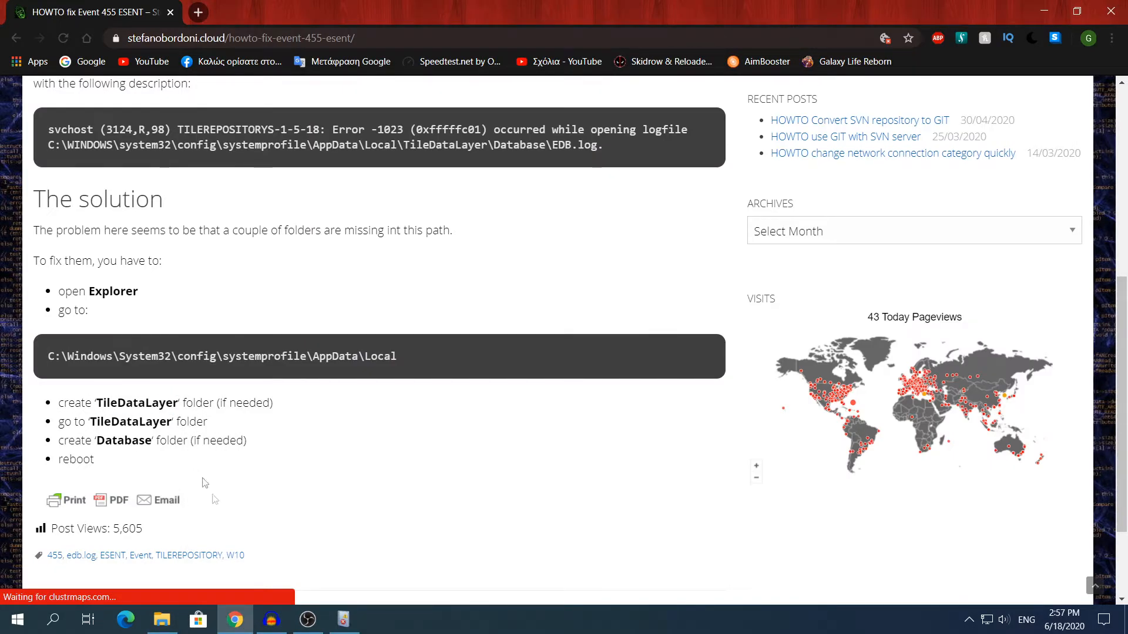
{"action": "left_click_drag", "start_coordinate": [59, 404], "coordinate": [301, 389]}
{"action": "left_click", "coordinate": [124, 418]}
Return to File Explorer, view the new-item choices in the Local folder, and check the TileDataLayer name in the article.
{"action": "left_click", "coordinate": [158, 624]}
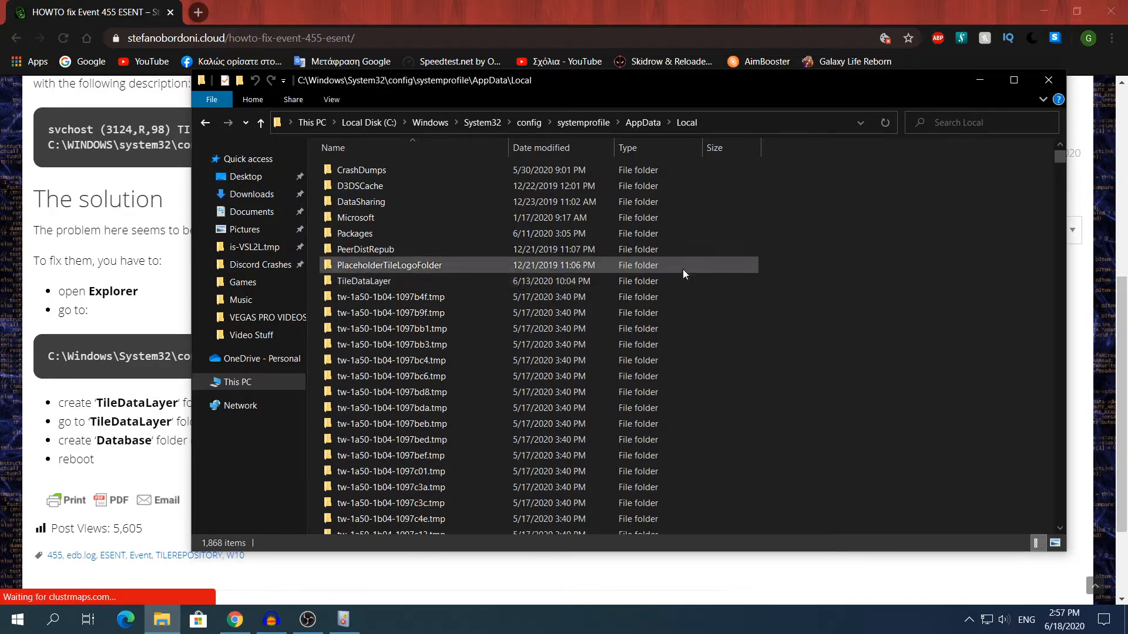
{"action": "right_click", "coordinate": [847, 246]}
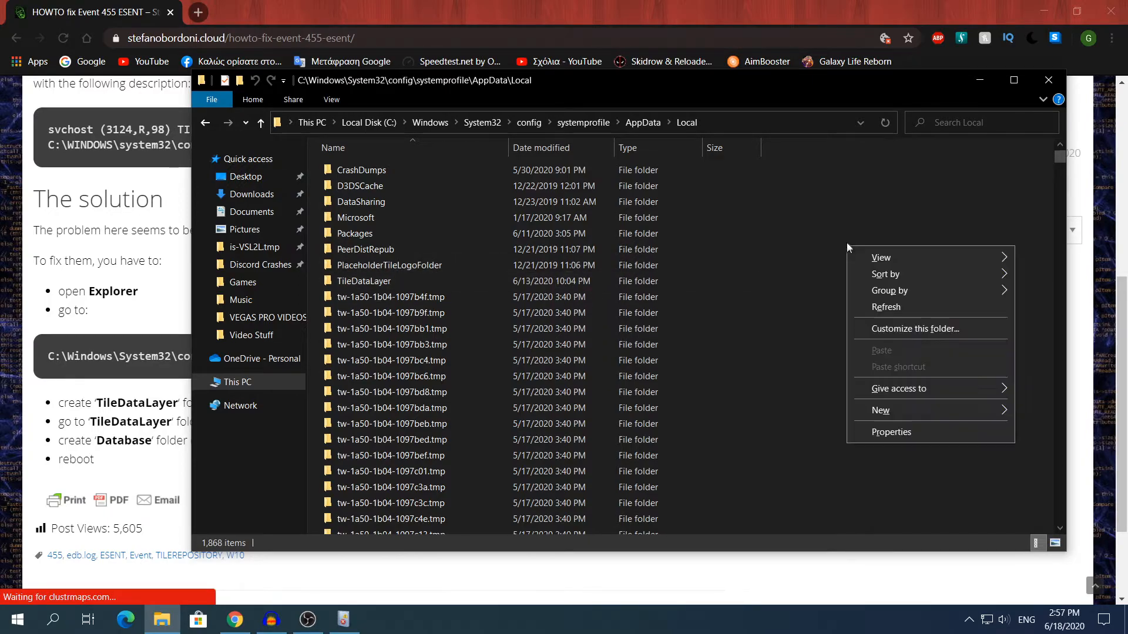
{"action": "mouse_move", "coordinate": [875, 410]}
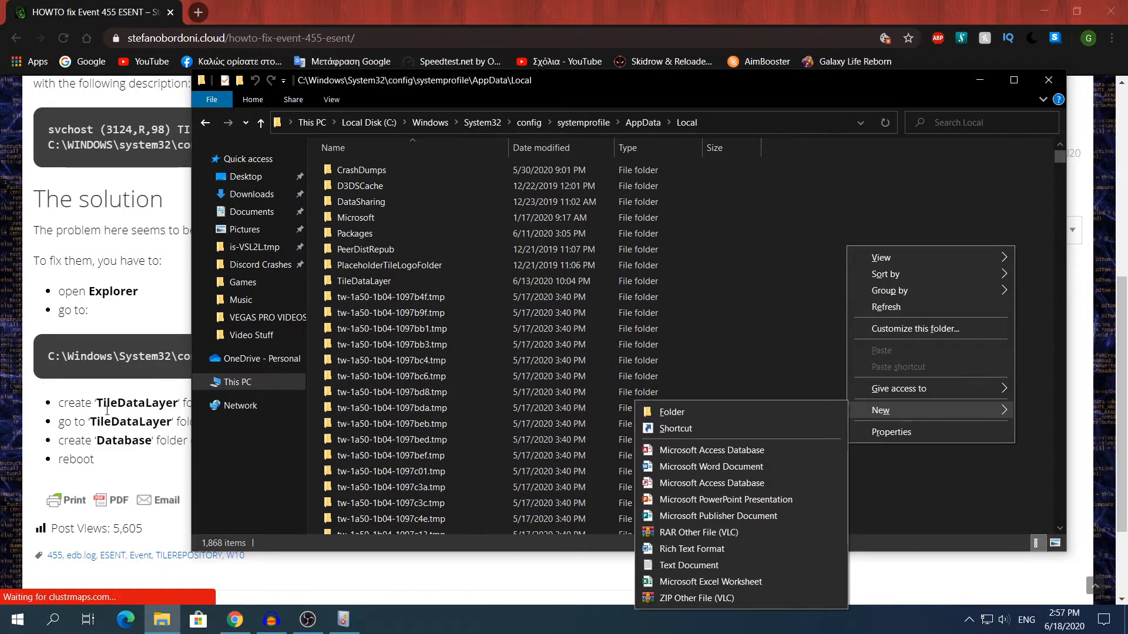
{"action": "left_click_drag", "start_coordinate": [94, 404], "coordinate": [179, 406]}
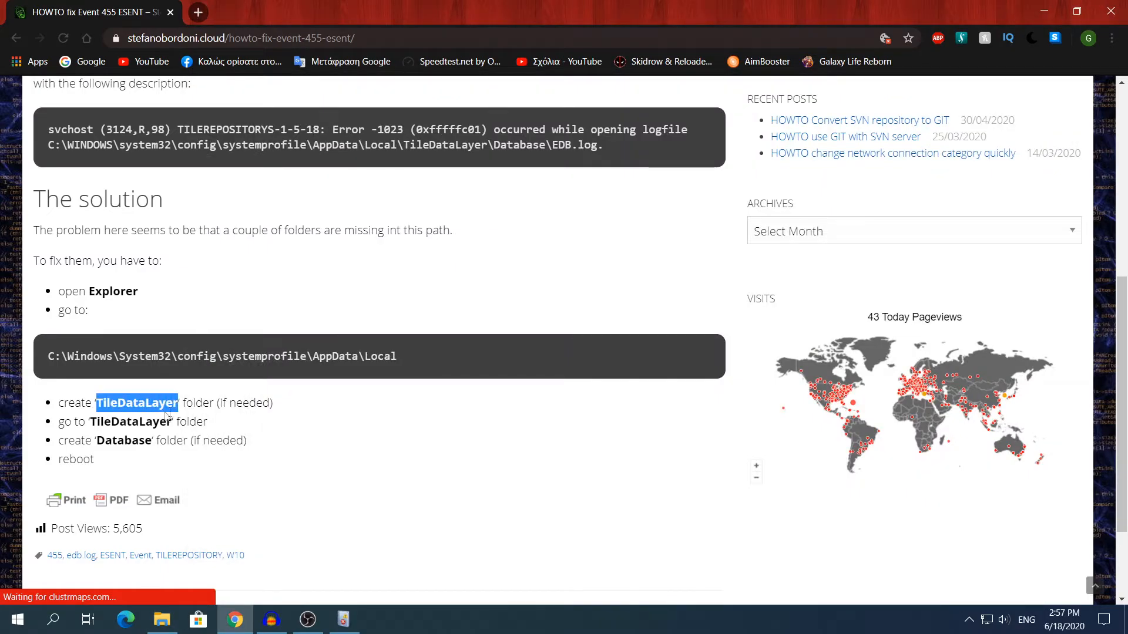
{"action": "mouse_move", "coordinate": [162, 620]}
{"action": "left_click", "coordinate": [181, 579]}
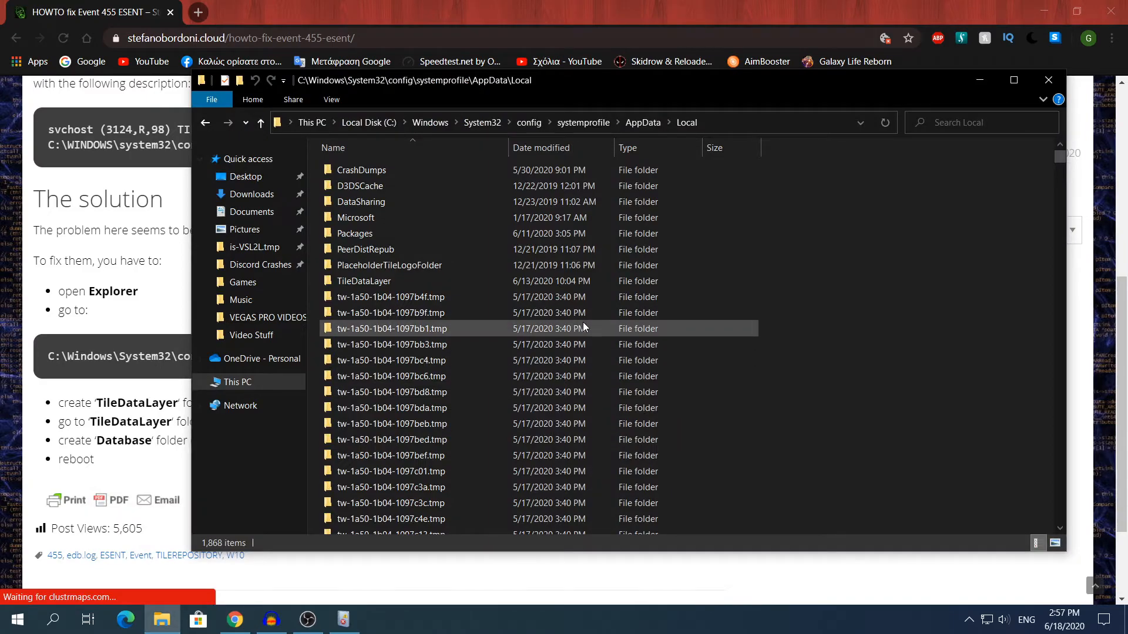
Open the TileDataLayer folder, and view and dismiss the options for adding an item beside its Database folder.
{"action": "double_click", "coordinate": [351, 280]}
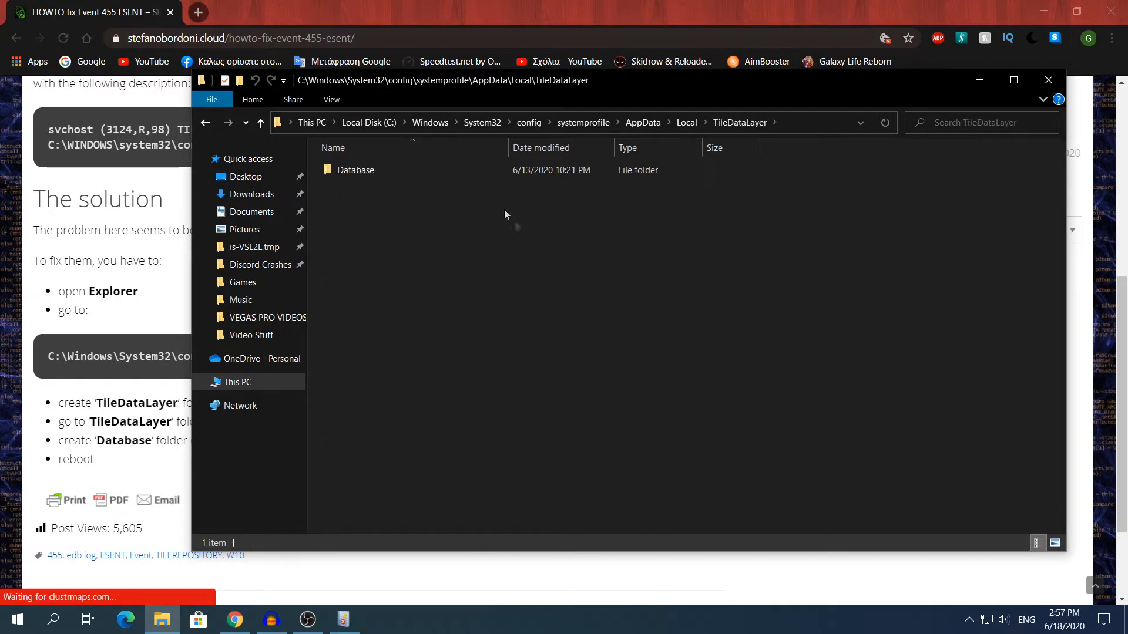
{"action": "right_click", "coordinate": [406, 220]}
{"action": "mouse_move", "coordinate": [438, 383]}
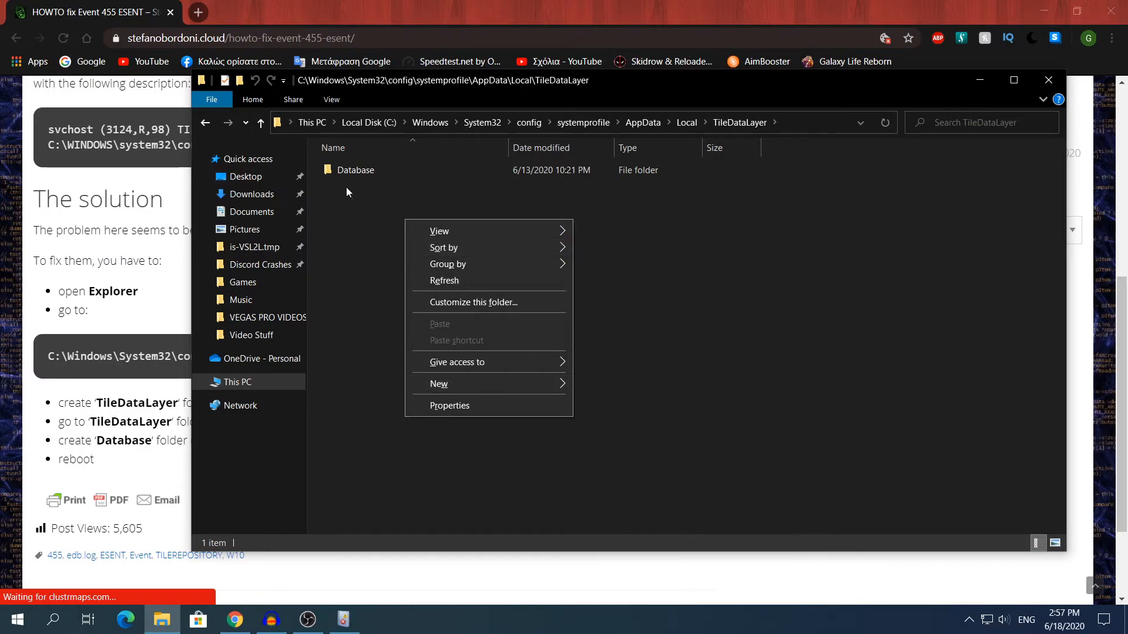
{"action": "left_click", "coordinate": [362, 189]}
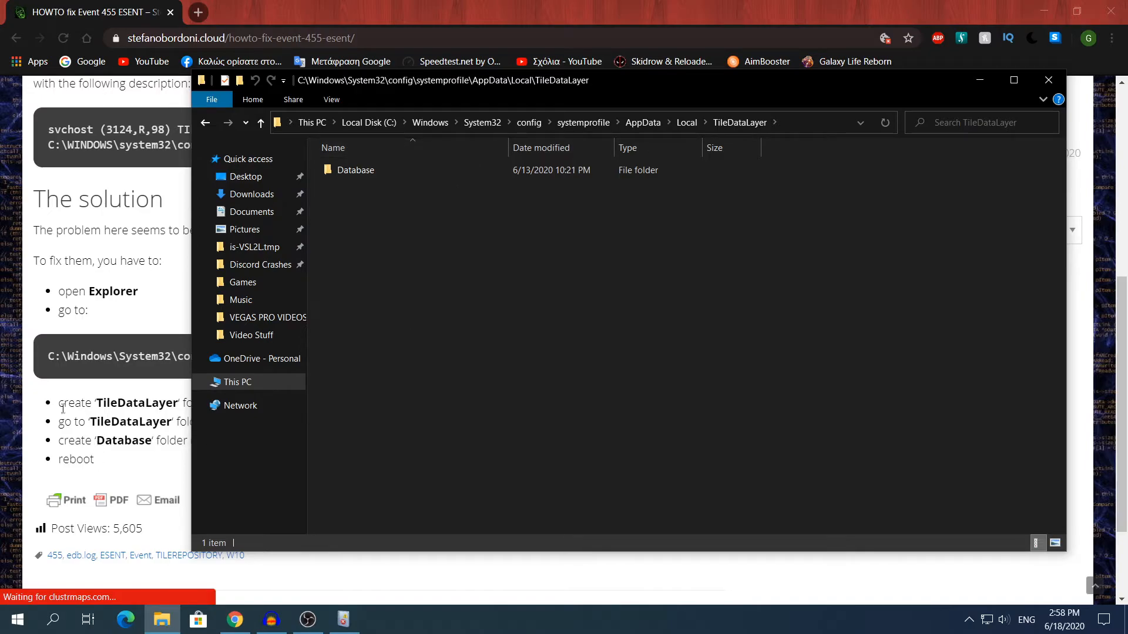
Read the article's reboot instruction, and look over the files in the Database folder in File Explorer.
{"action": "left_click_drag", "start_coordinate": [58, 459], "coordinate": [98, 459]}
{"action": "left_click", "coordinate": [105, 460]}
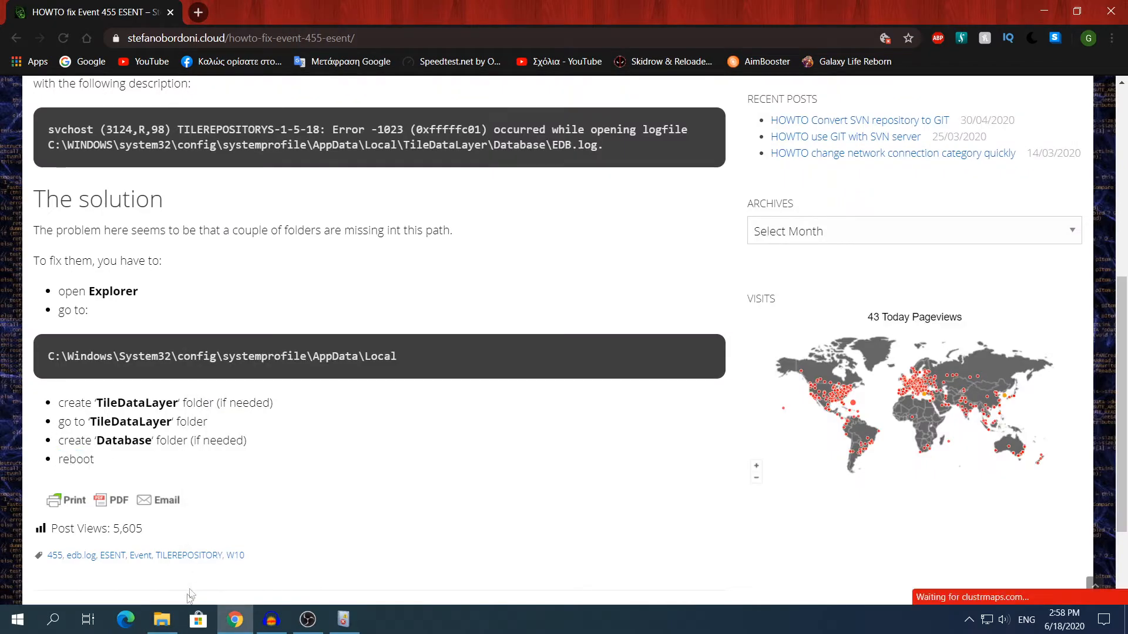
{"action": "left_click", "coordinate": [162, 620]}
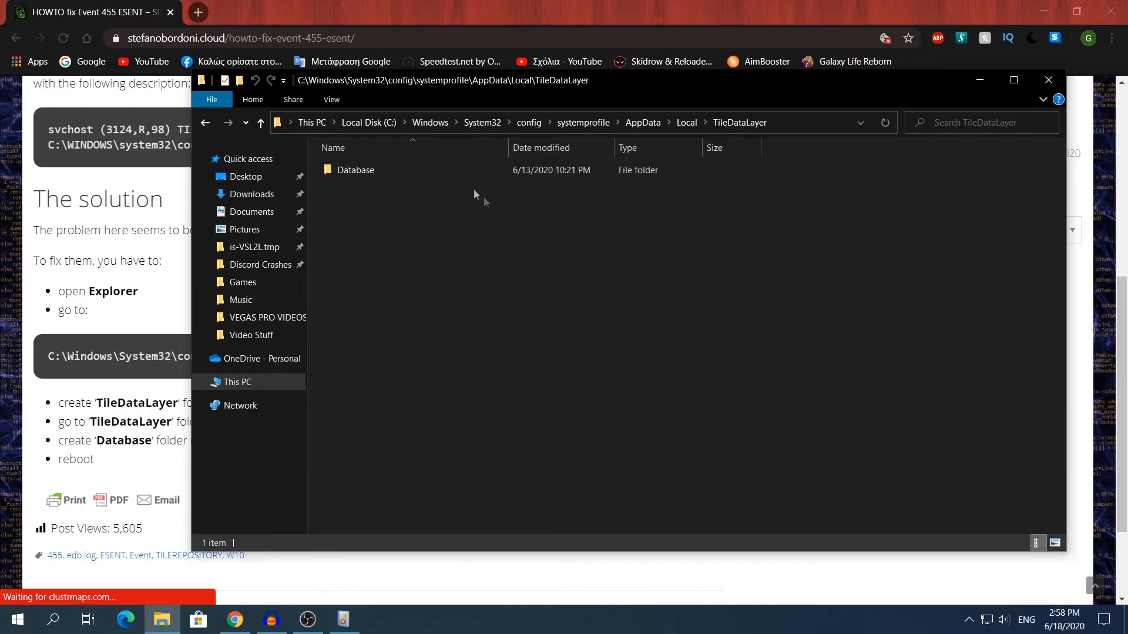
{"action": "double_click", "coordinate": [461, 171]}
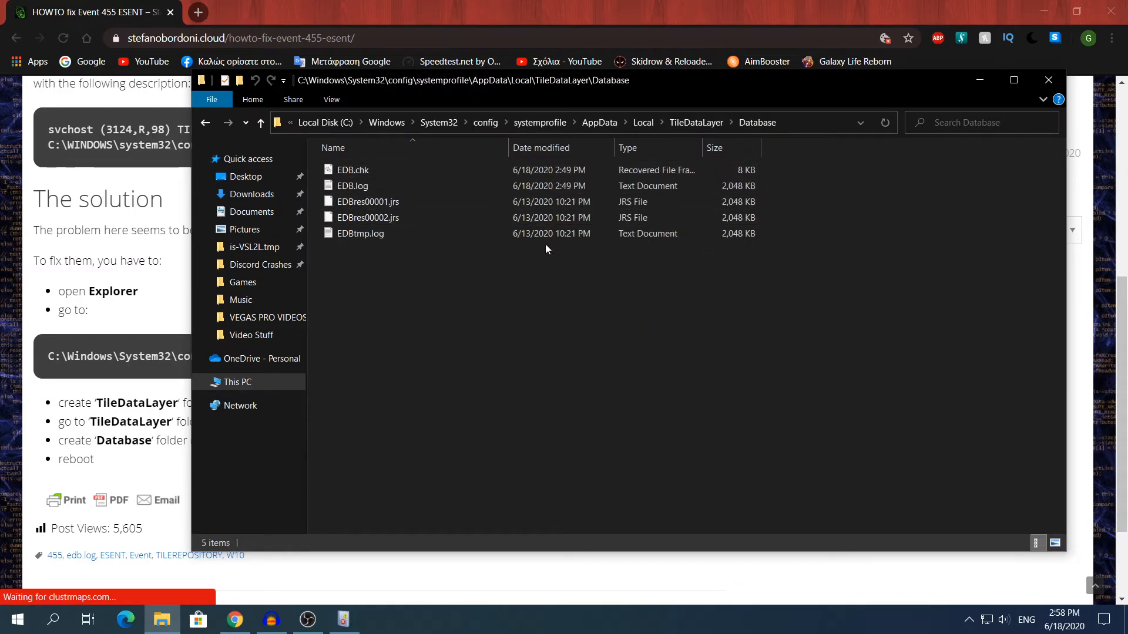
{"action": "left_click_drag", "start_coordinate": [461, 247], "coordinate": [699, 201]}
{"action": "left_click", "coordinate": [452, 253]}
Switch back to Event Viewer and view the ESENT event 102 logged on 6/13/2020 at 10:06:00 PM in the Application log.
{"action": "left_click", "coordinate": [979, 80]}
{"action": "left_click", "coordinate": [1044, 11]}
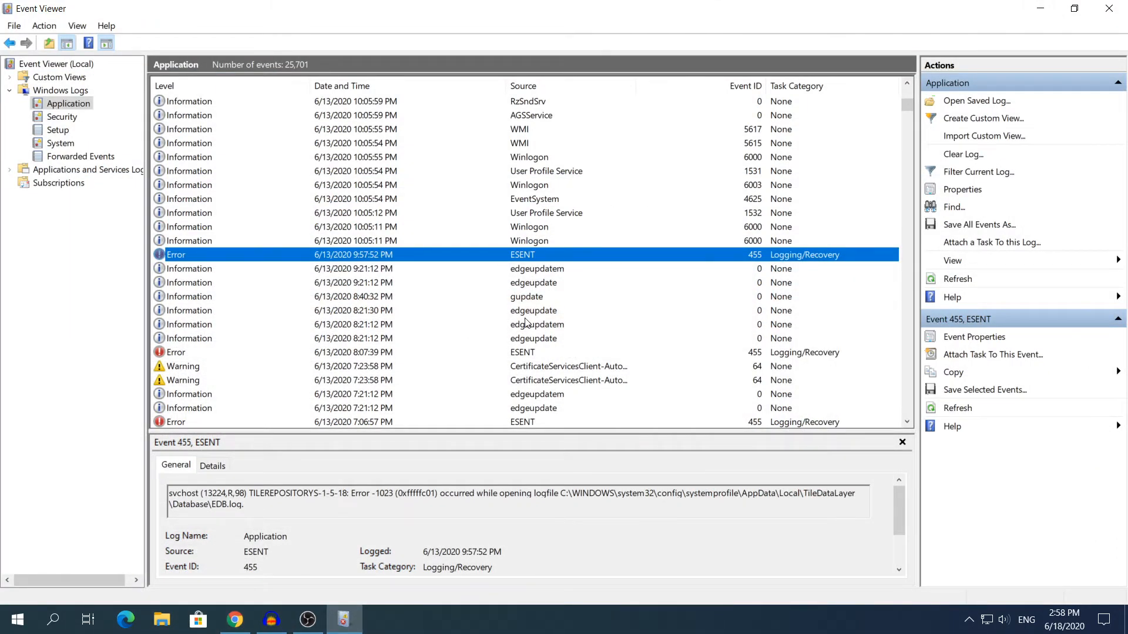
{"action": "scroll", "coordinate": [359, 331], "scroll_direction": "up", "scroll_amount": 3}
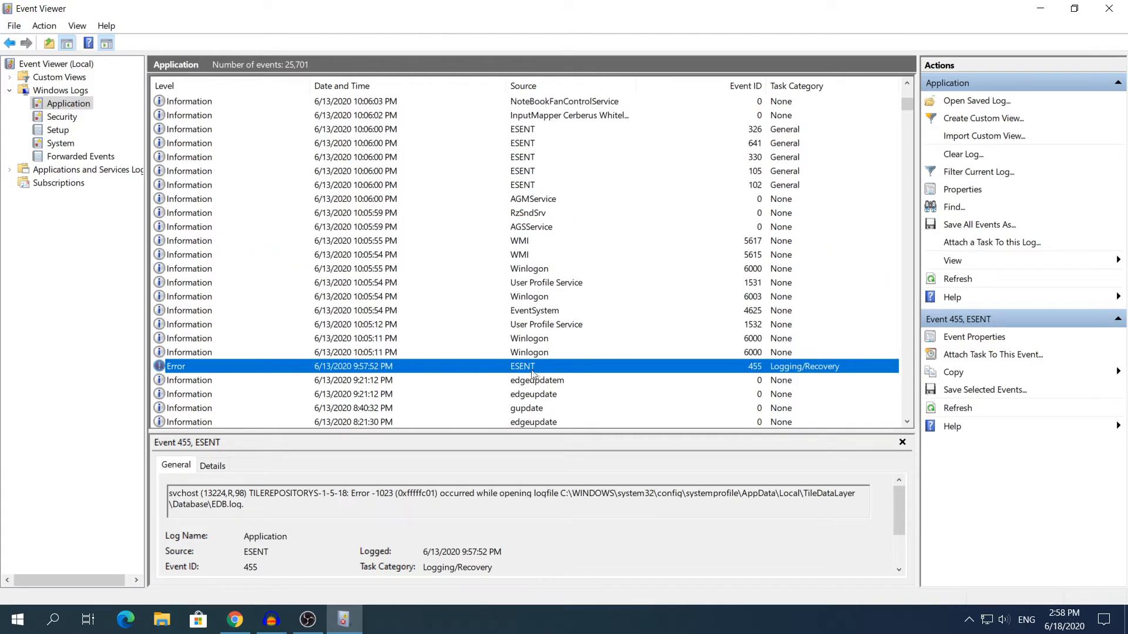
{"action": "scroll", "coordinate": [363, 252], "scroll_direction": "up", "scroll_amount": 3}
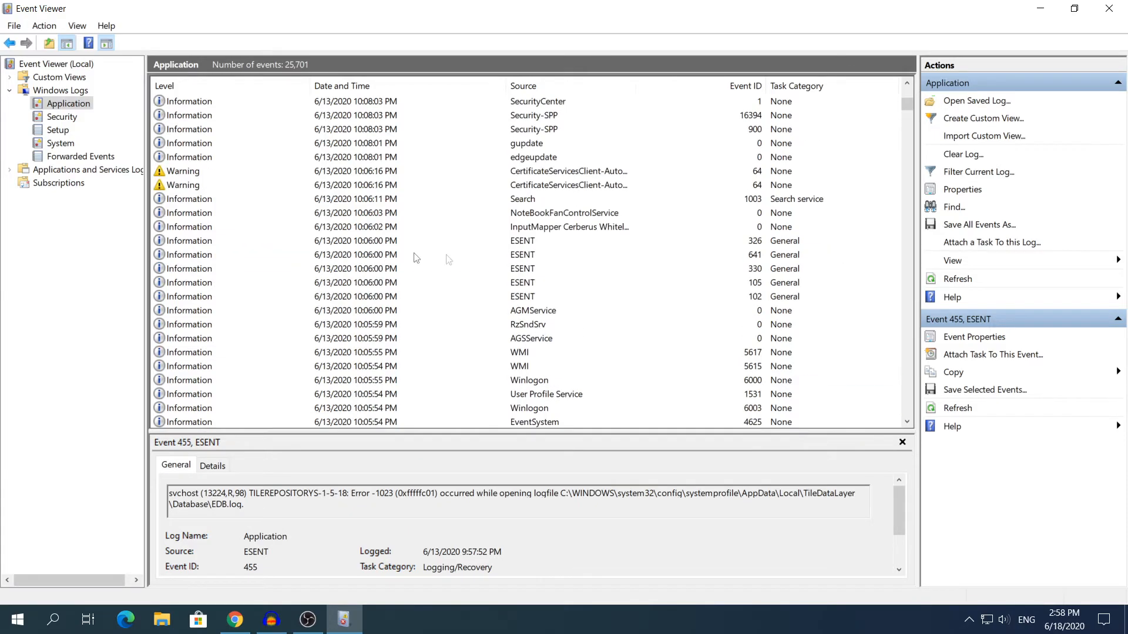
{"action": "scroll", "coordinate": [362, 252], "scroll_direction": "down", "scroll_amount": 1}
{"action": "left_click", "coordinate": [362, 243]}
{"action": "scroll", "coordinate": [362, 245], "scroll_direction": "down", "scroll_amount": 1}
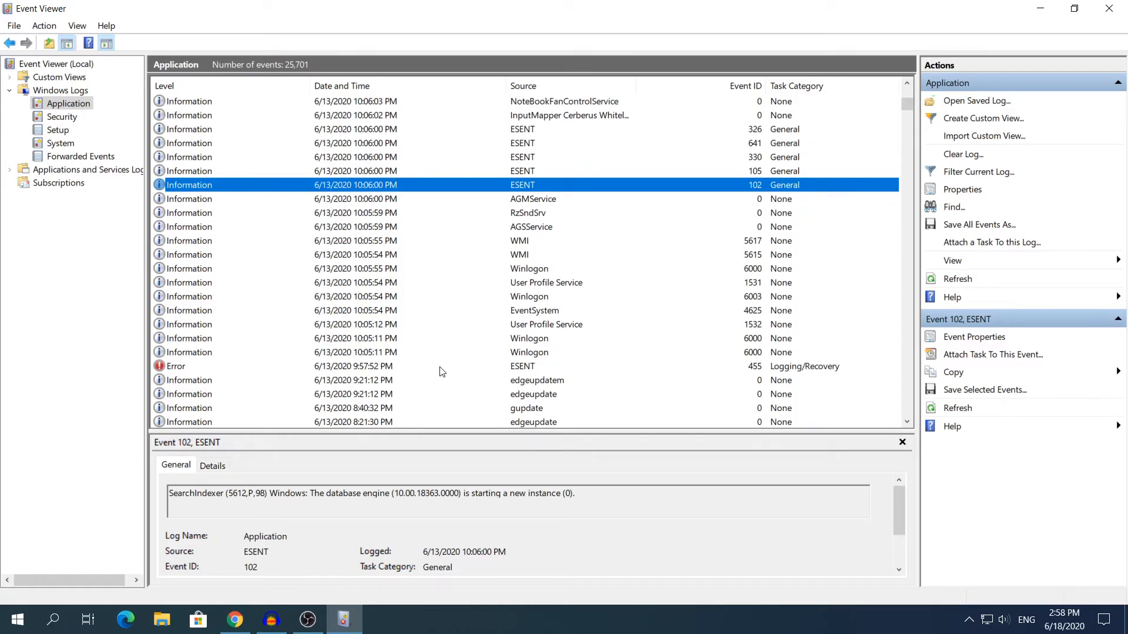
Check the newer Application log entries for ESENT errors, viewing event 102 from 6/18/2020 2:50:21 PM, and close Event Viewer.
{"action": "scroll", "coordinate": [440, 368], "scroll_direction": "up", "scroll_amount": 10}
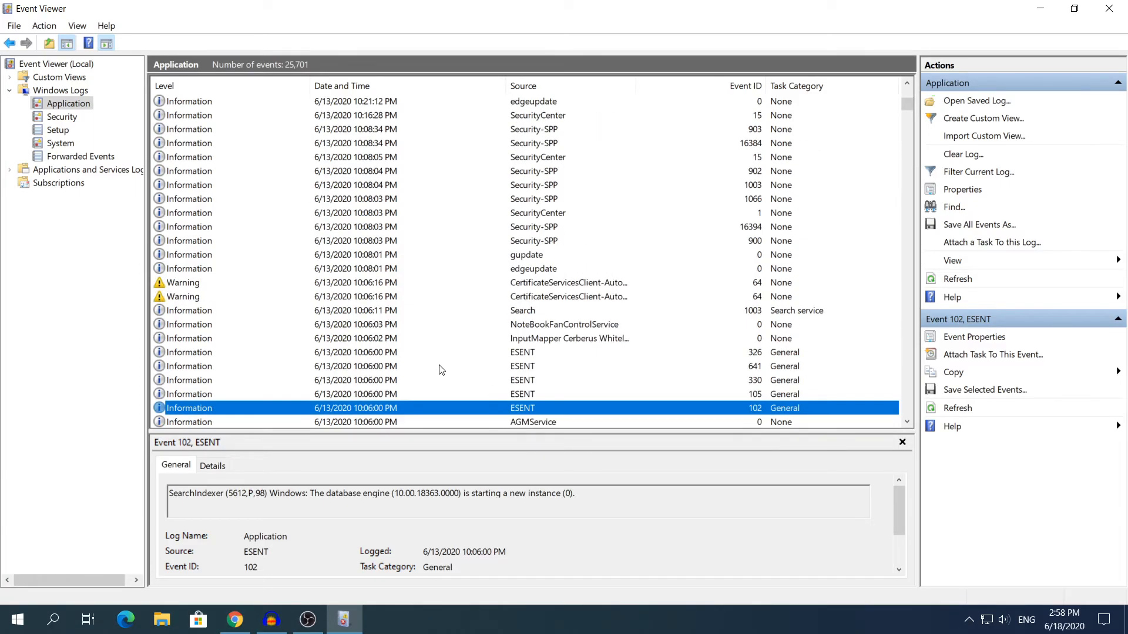
{"action": "scroll", "coordinate": [447, 334], "scroll_direction": "up", "scroll_amount": 15}
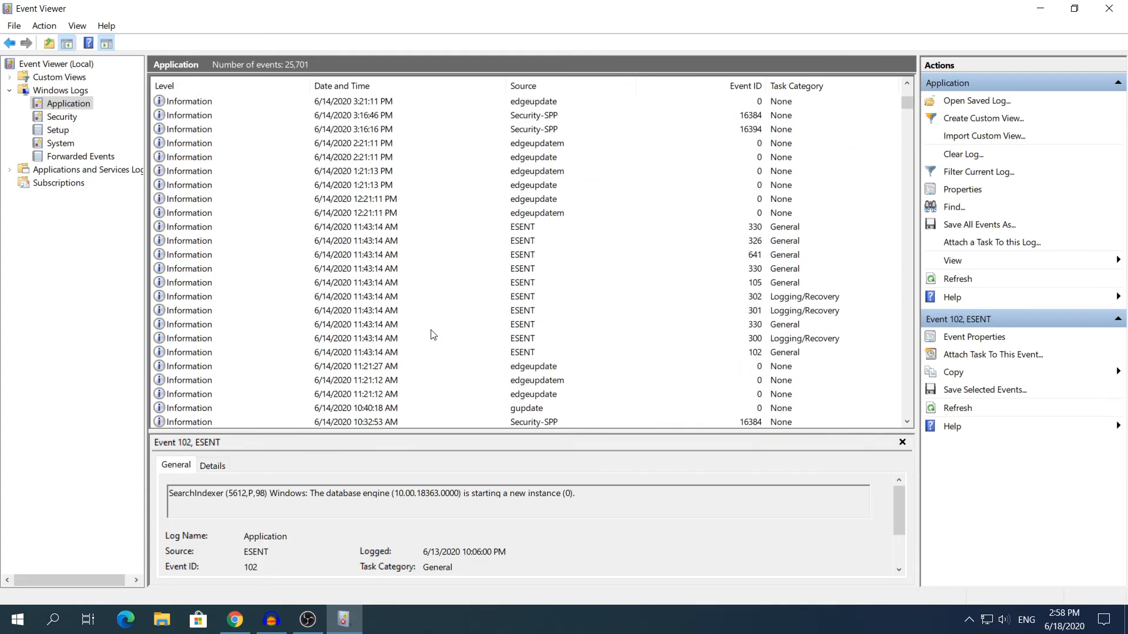
{"action": "scroll", "coordinate": [432, 336], "scroll_direction": "up", "scroll_amount": 10}
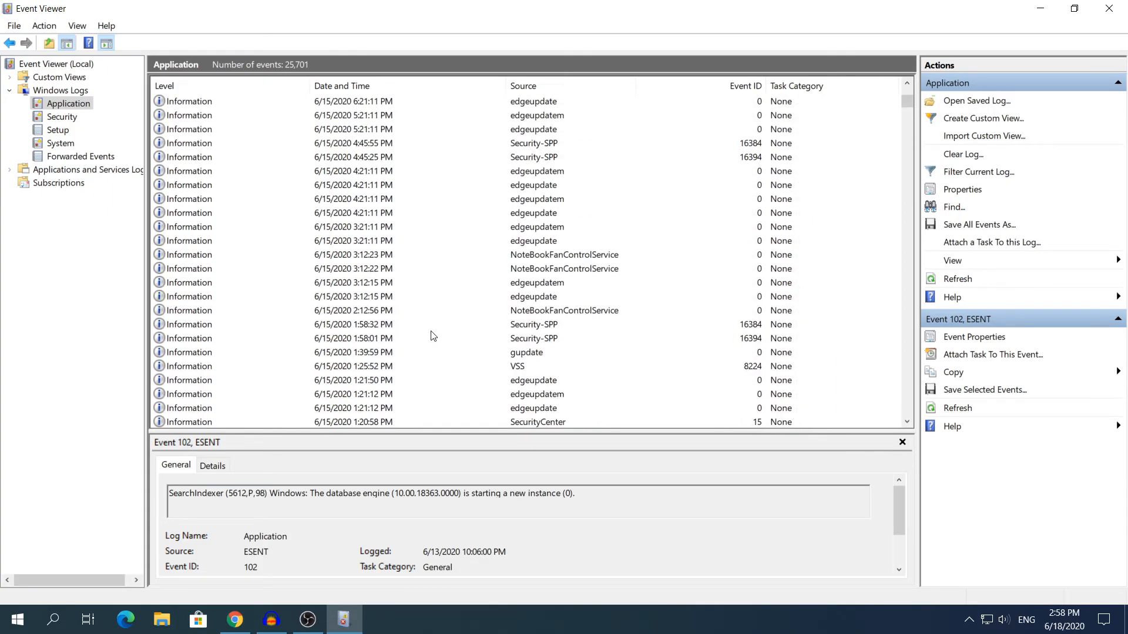
{"action": "scroll", "coordinate": [433, 335], "scroll_direction": "up", "scroll_amount": 10}
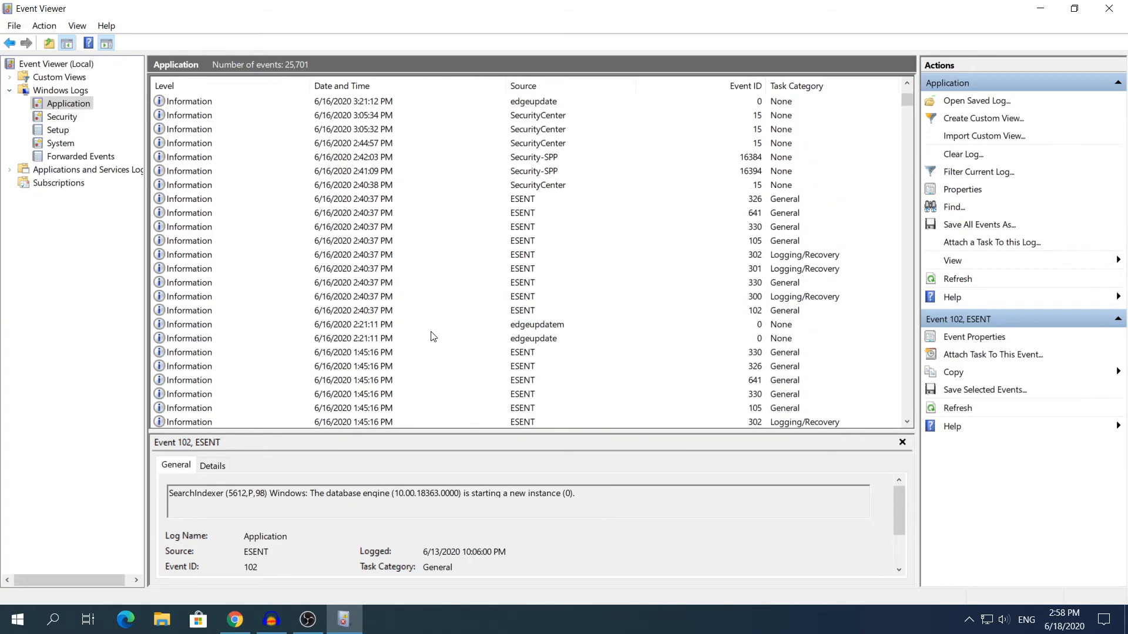
{"action": "scroll", "coordinate": [433, 335], "scroll_direction": "up", "scroll_amount": 10}
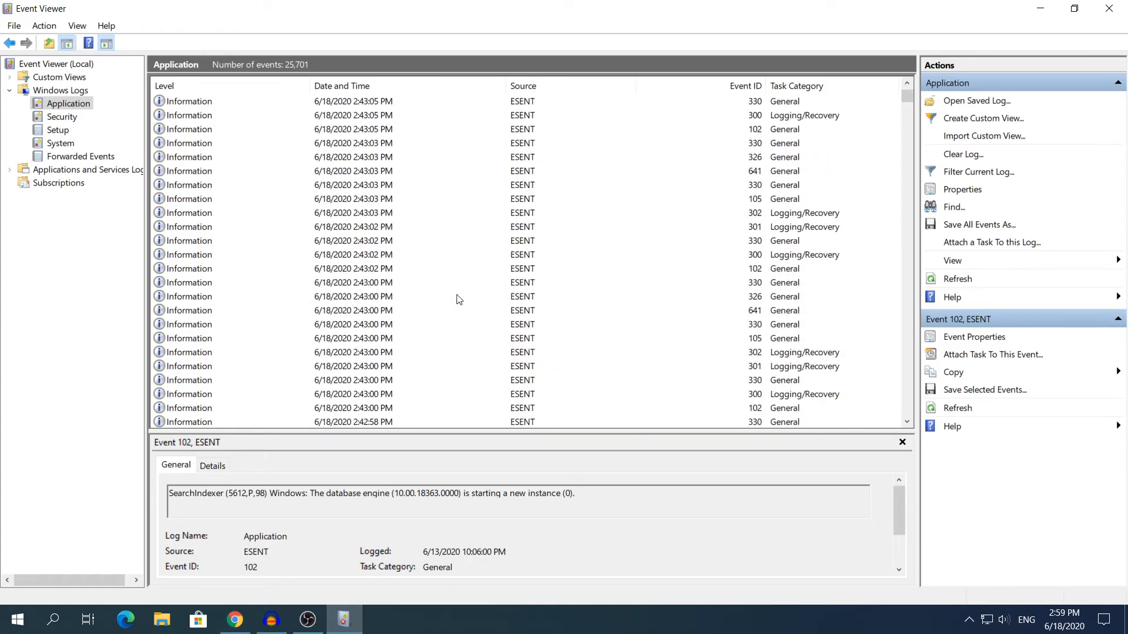
{"action": "scroll", "coordinate": [449, 230], "scroll_direction": "up", "scroll_amount": 5}
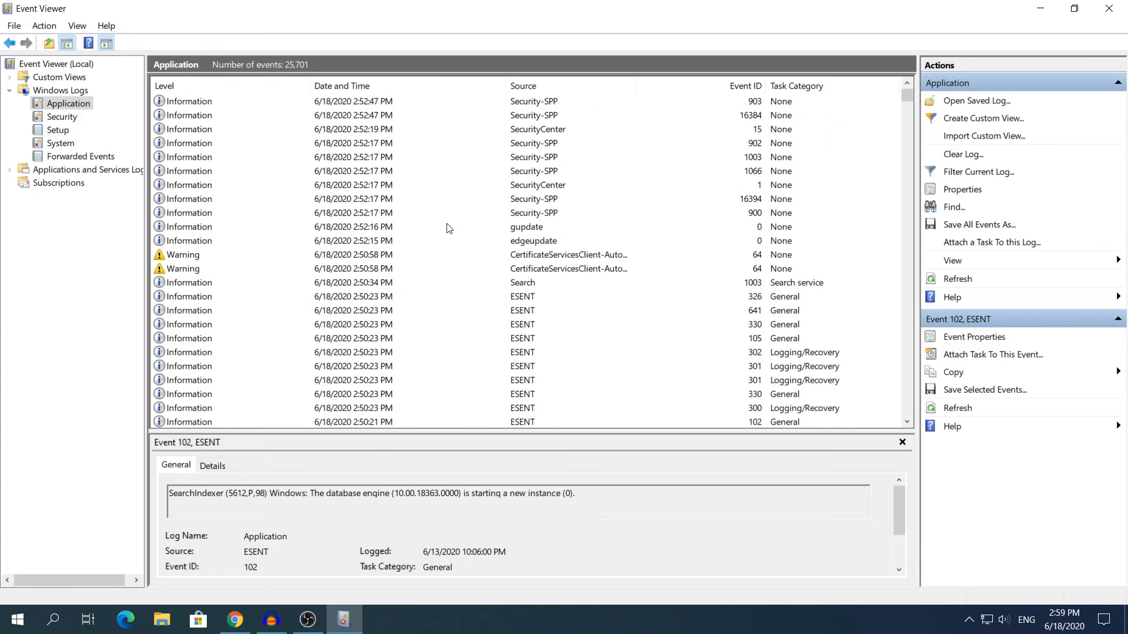
{"action": "scroll", "coordinate": [421, 287], "scroll_direction": "down", "scroll_amount": 3}
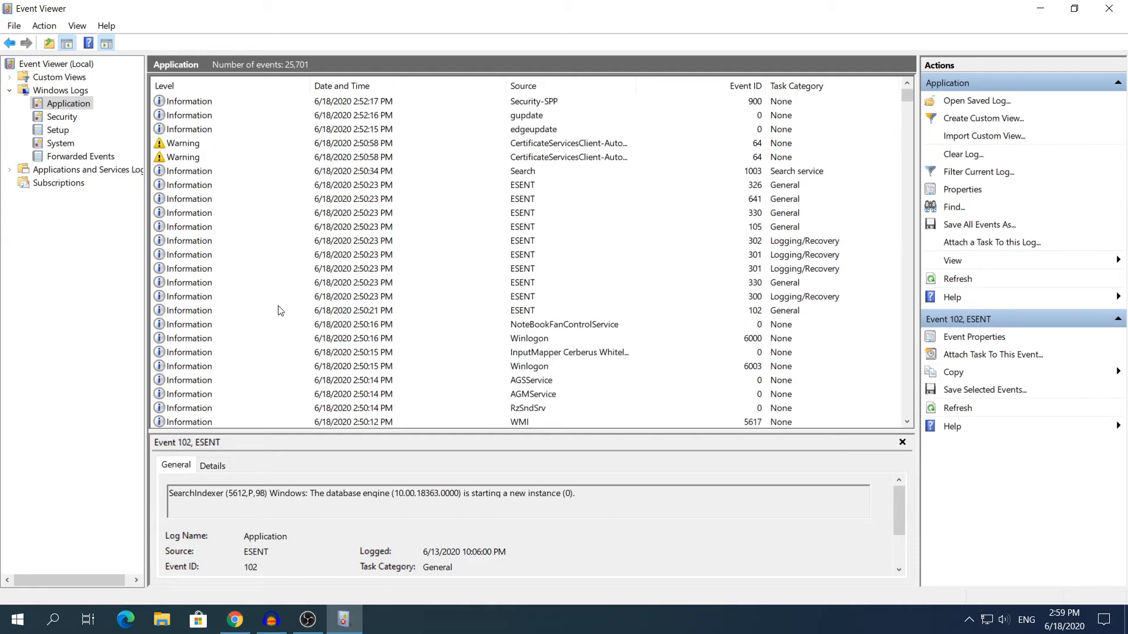
{"action": "left_click", "coordinate": [280, 310]}
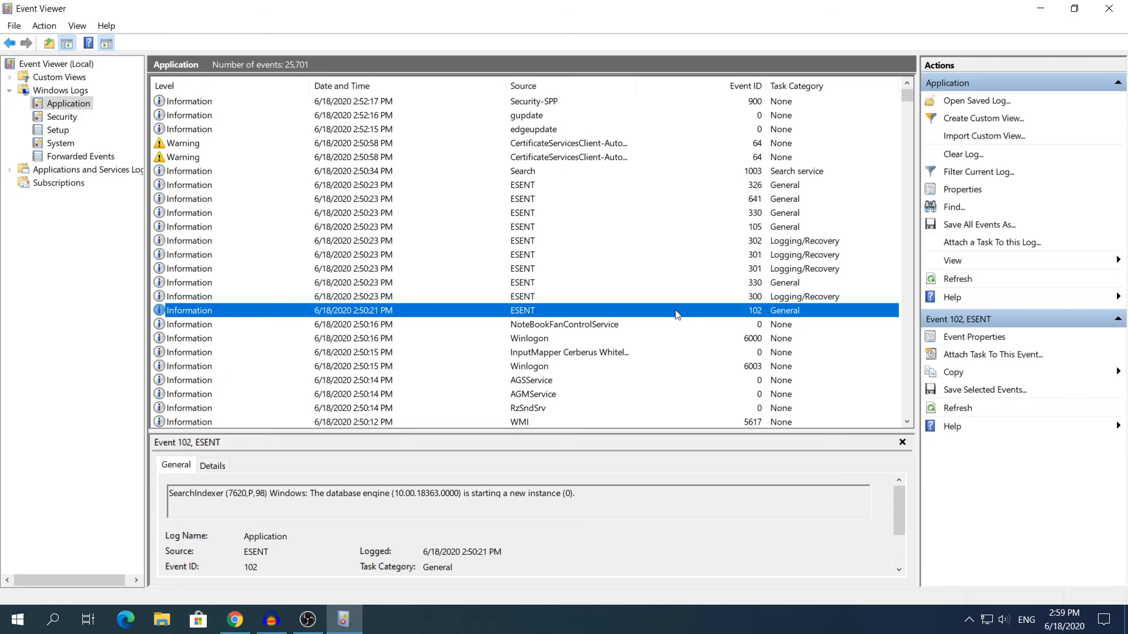
{"action": "left_click", "coordinate": [1109, 8]}
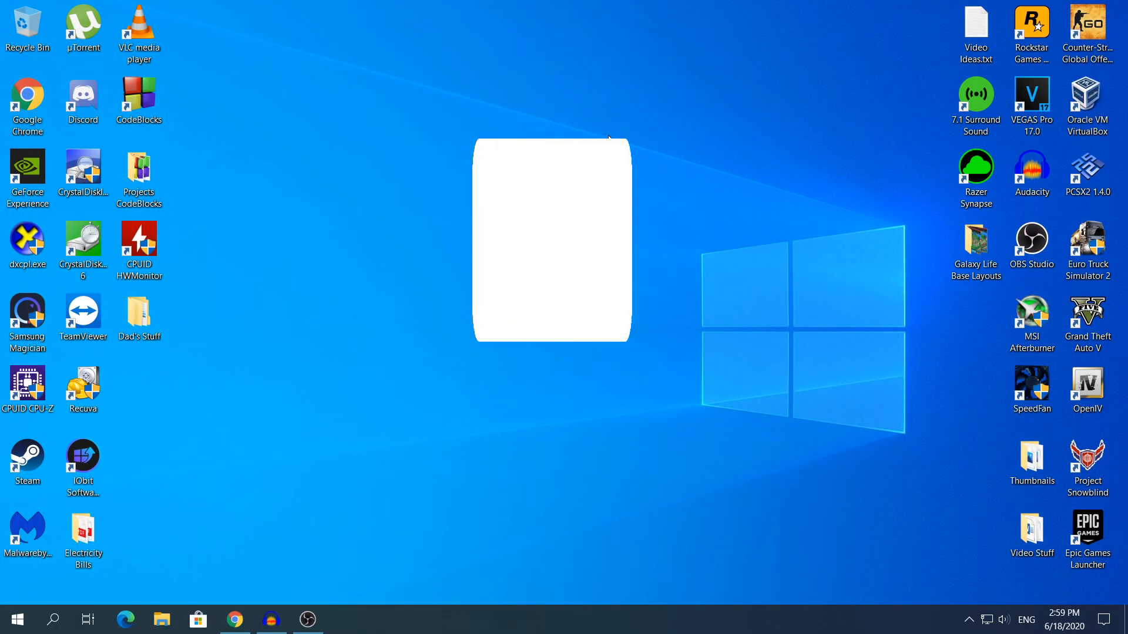